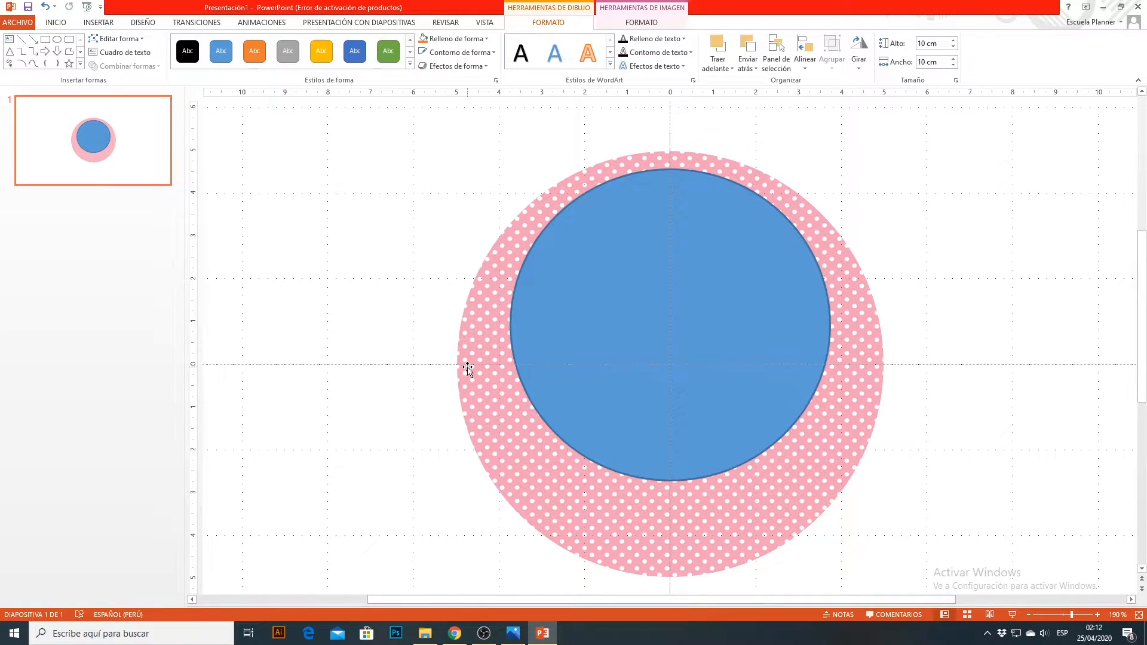
Step: Move the blue circle down so it is centred on the pink polka-dot circle
{"action": "left_click", "coordinate": [764, 318]}
{"action": "left_click", "coordinate": [889, 352]}
{"action": "left_click", "coordinate": [871, 360]}
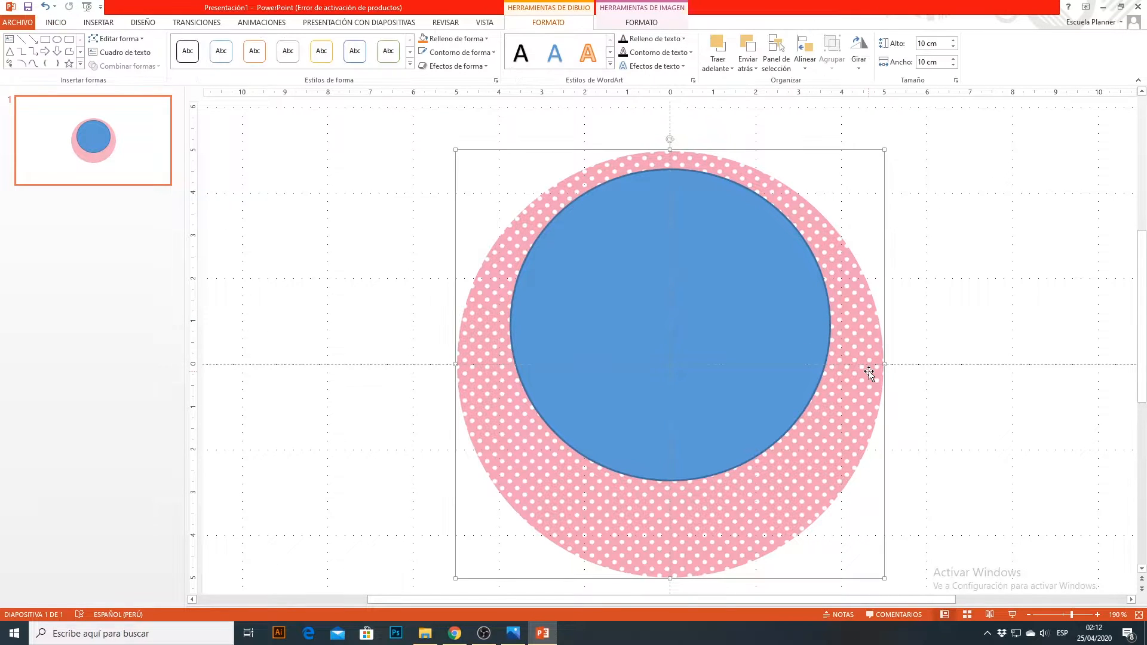
{"action": "left_click_drag", "start_coordinate": [729, 263], "coordinate": [734, 289]}
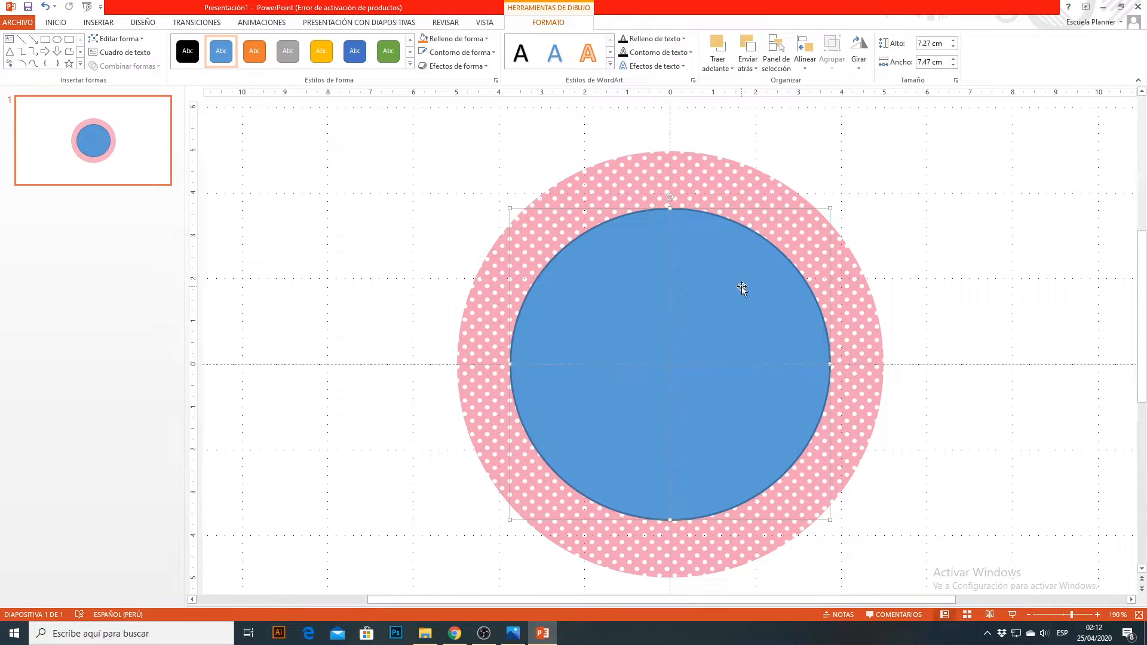
Step: Give the blue circle's outline a custom bright pink colour
{"action": "left_click", "coordinate": [482, 55]}
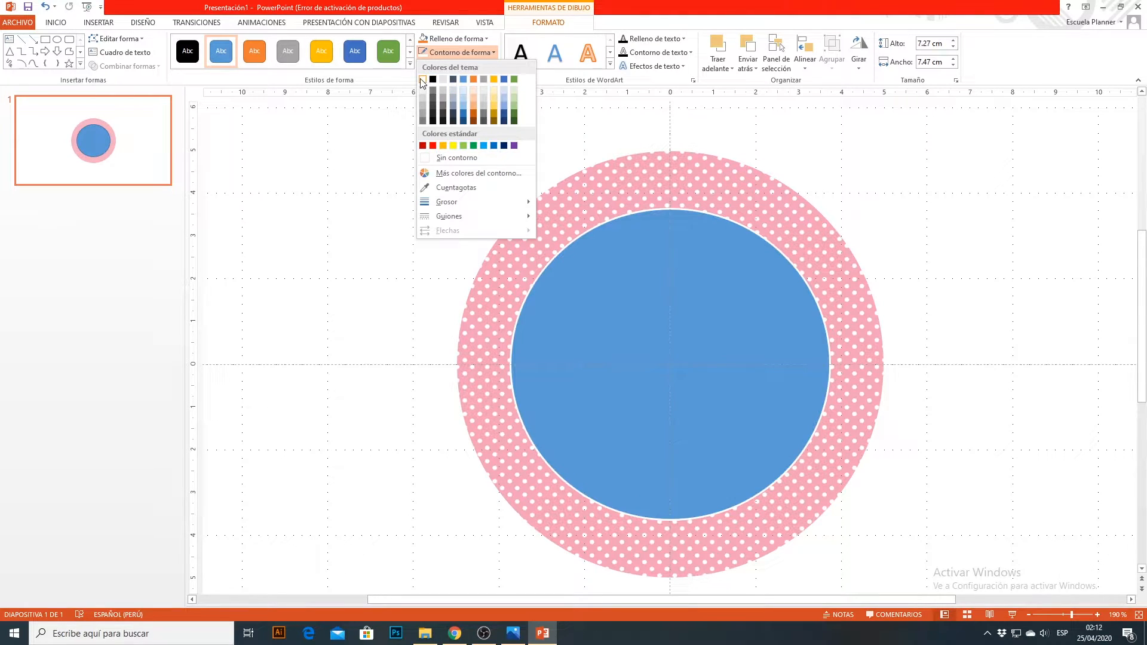
{"action": "left_click", "coordinate": [472, 176]}
{"action": "left_click", "coordinate": [578, 265]}
{"action": "left_click_drag", "start_coordinate": [576, 267], "coordinate": [575, 275]}
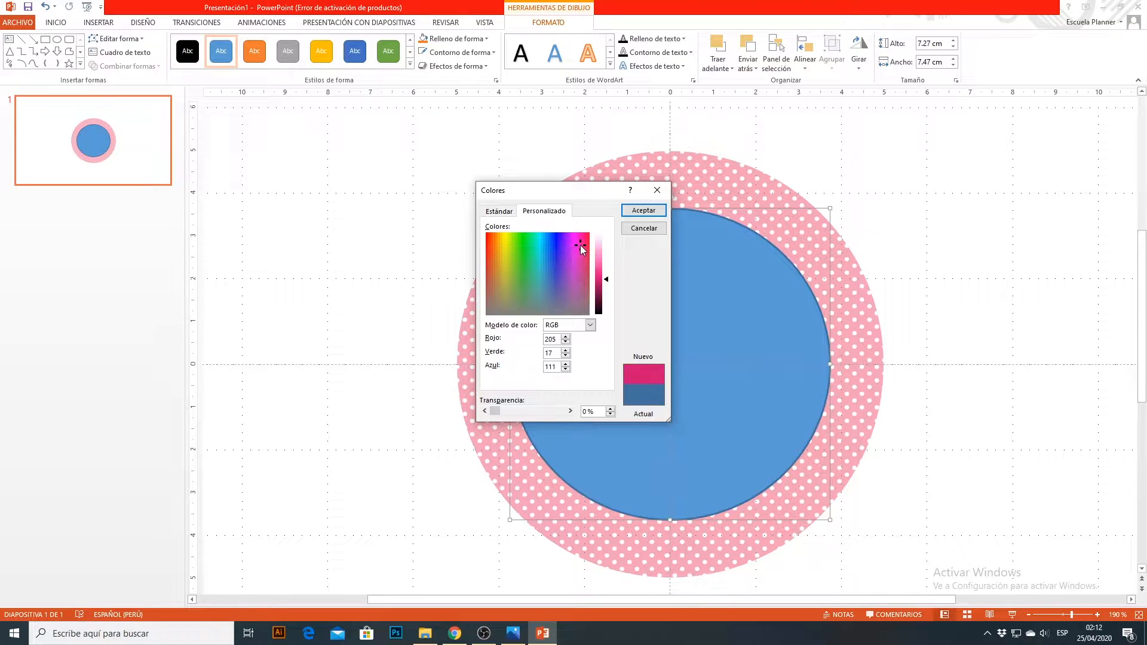
{"action": "left_click_drag", "start_coordinate": [579, 244], "coordinate": [581, 258]}
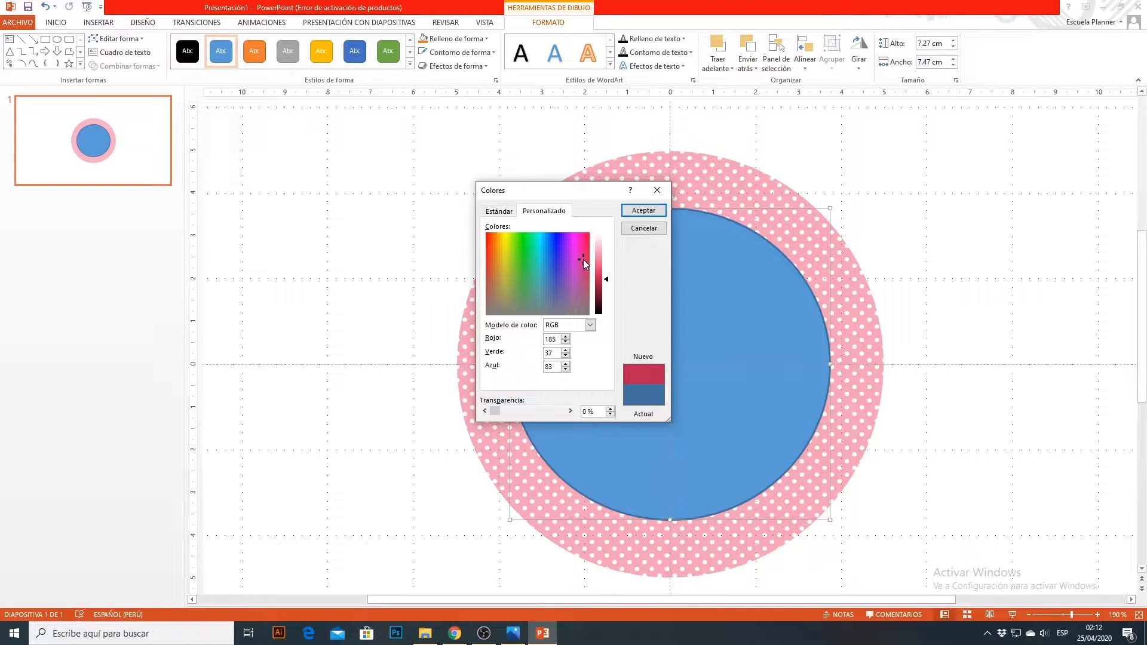
{"action": "left_click_drag", "start_coordinate": [580, 266], "coordinate": [608, 280]}
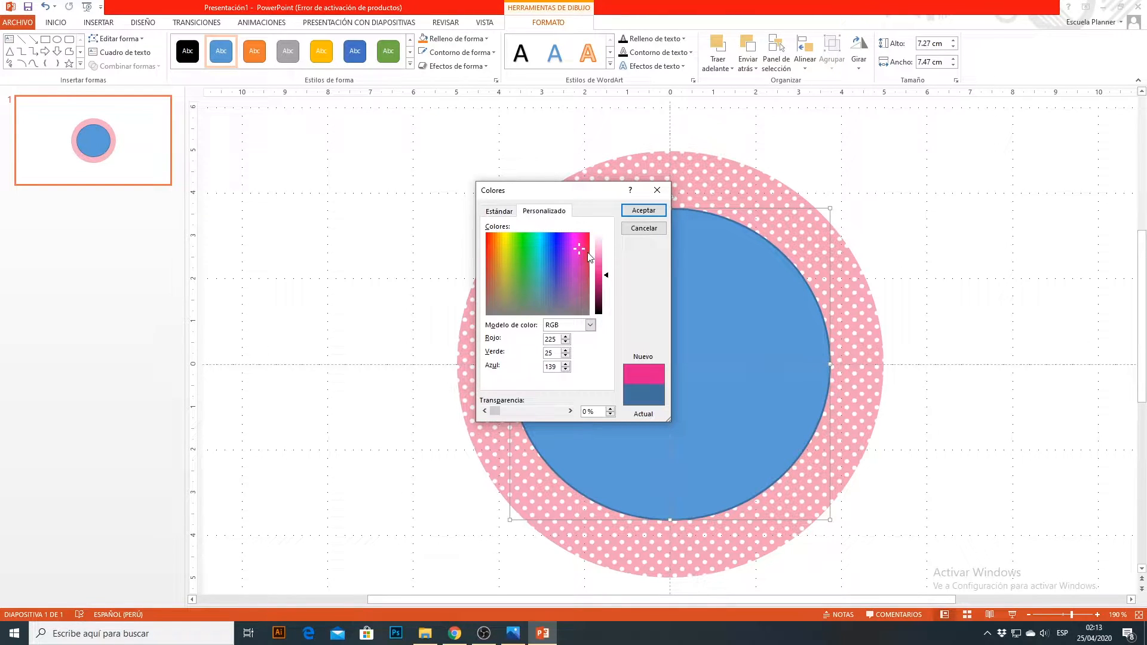
{"action": "left_click", "coordinate": [579, 251]}
{"action": "left_click", "coordinate": [579, 246]}
{"action": "left_click", "coordinate": [607, 272]}
{"action": "left_click_drag", "start_coordinate": [608, 277], "coordinate": [608, 266]}
{"action": "left_click", "coordinate": [643, 211]}
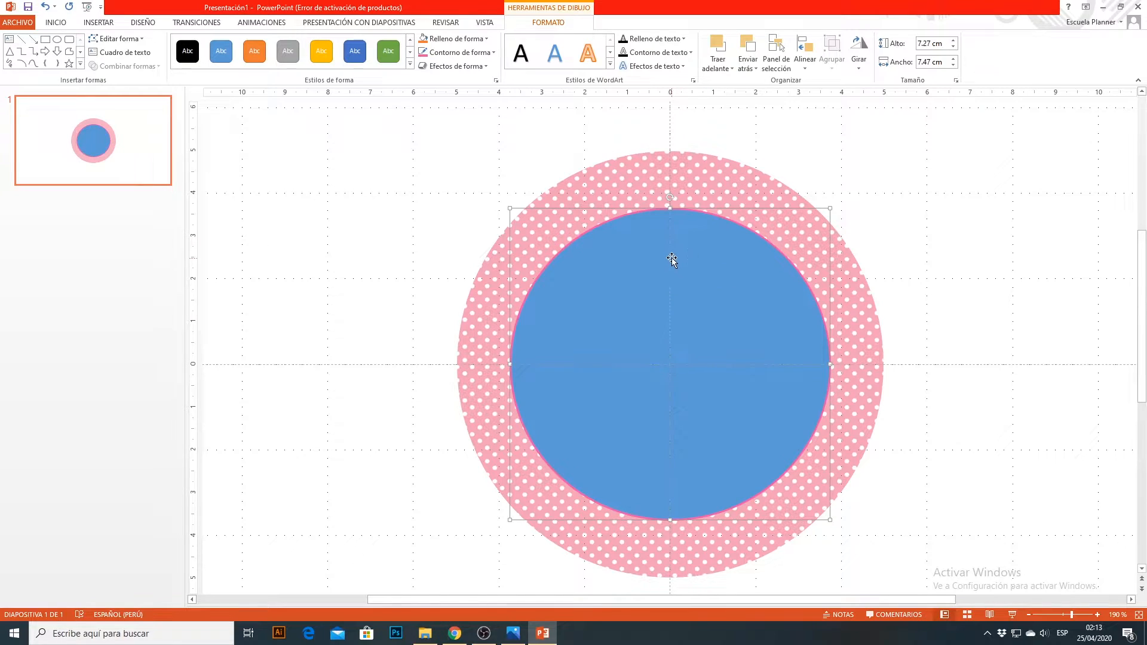
Step: Fill the pink-outlined circle with white and change its outline to a short-dashed line
{"action": "left_click", "coordinate": [466, 39]}
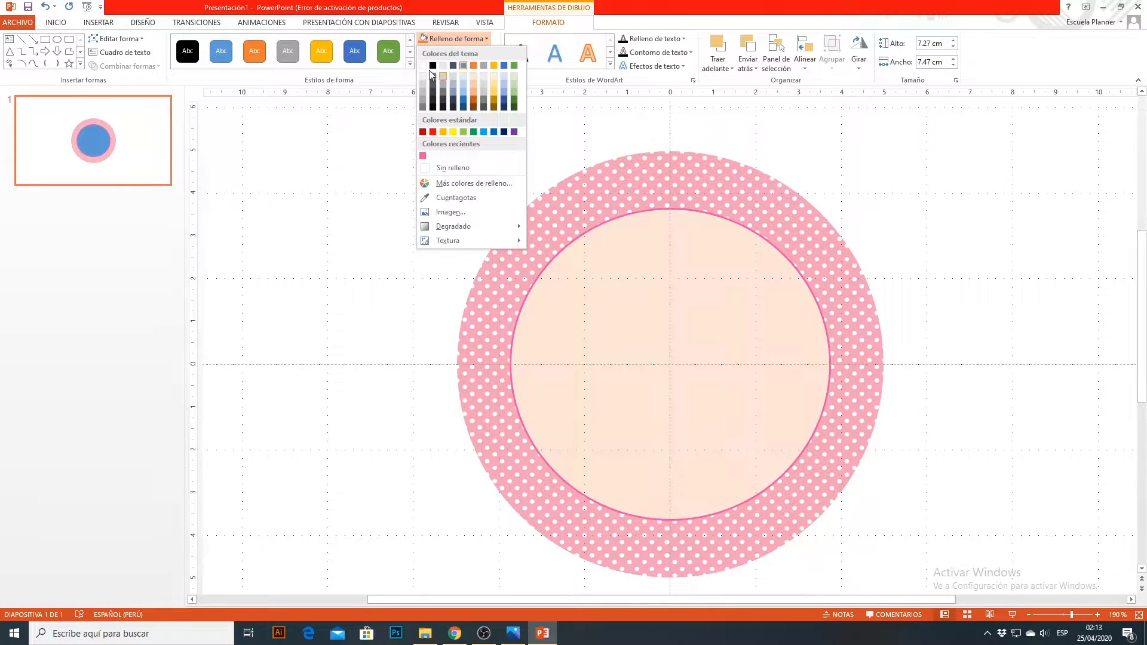
{"action": "left_click", "coordinate": [423, 66]}
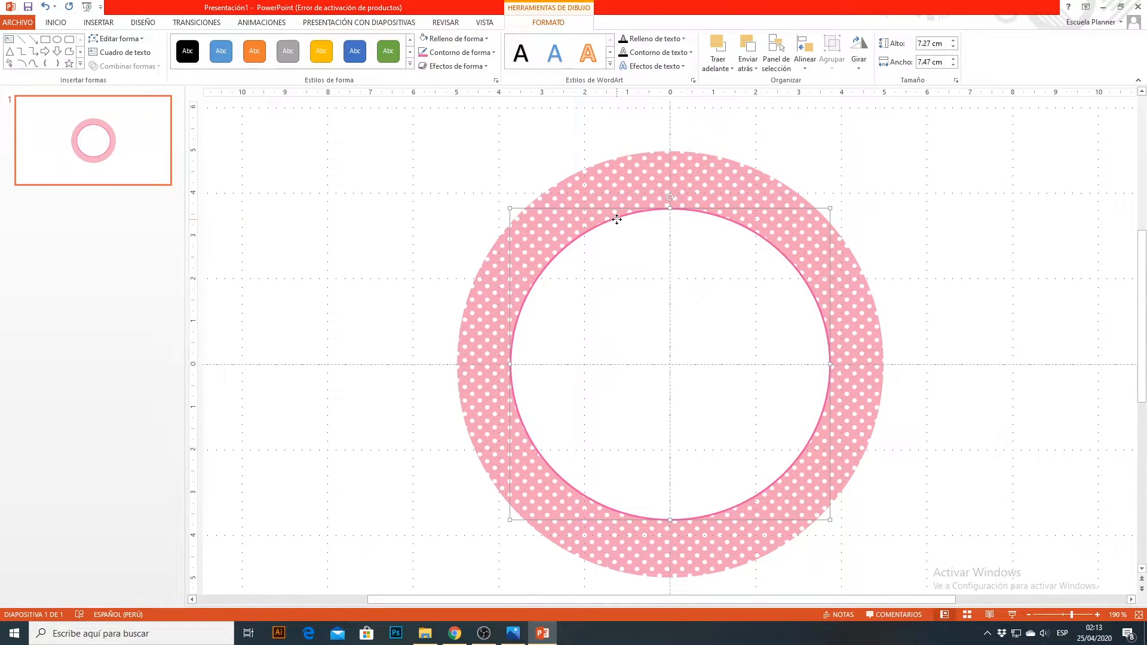
{"action": "left_click", "coordinate": [483, 72]}
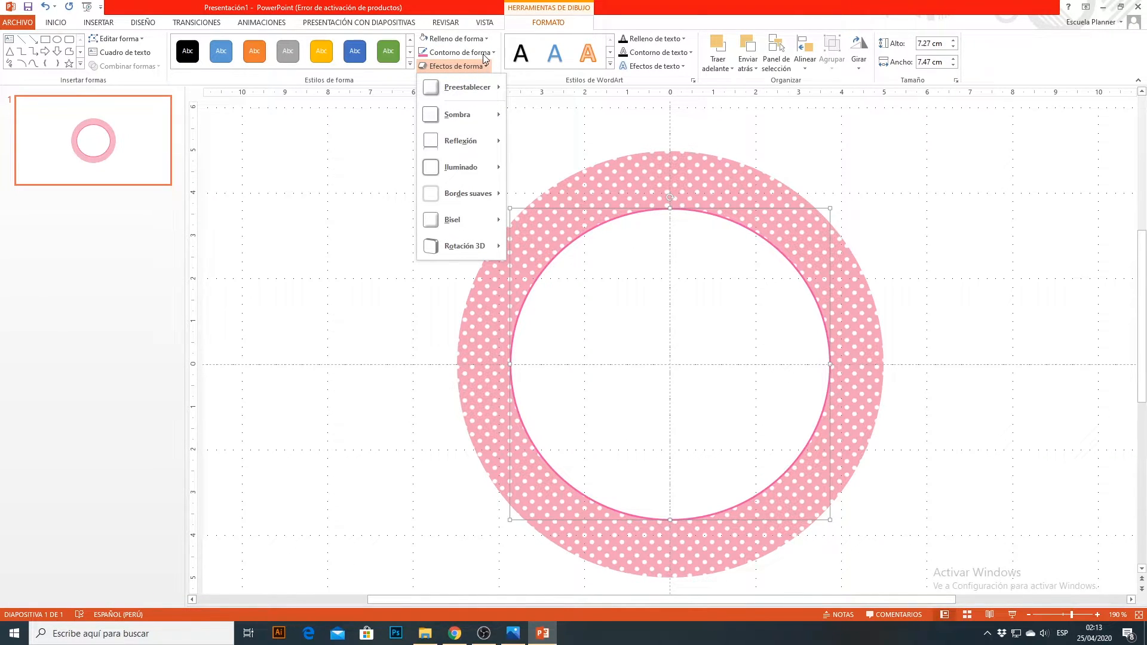
{"action": "left_click", "coordinate": [483, 54]}
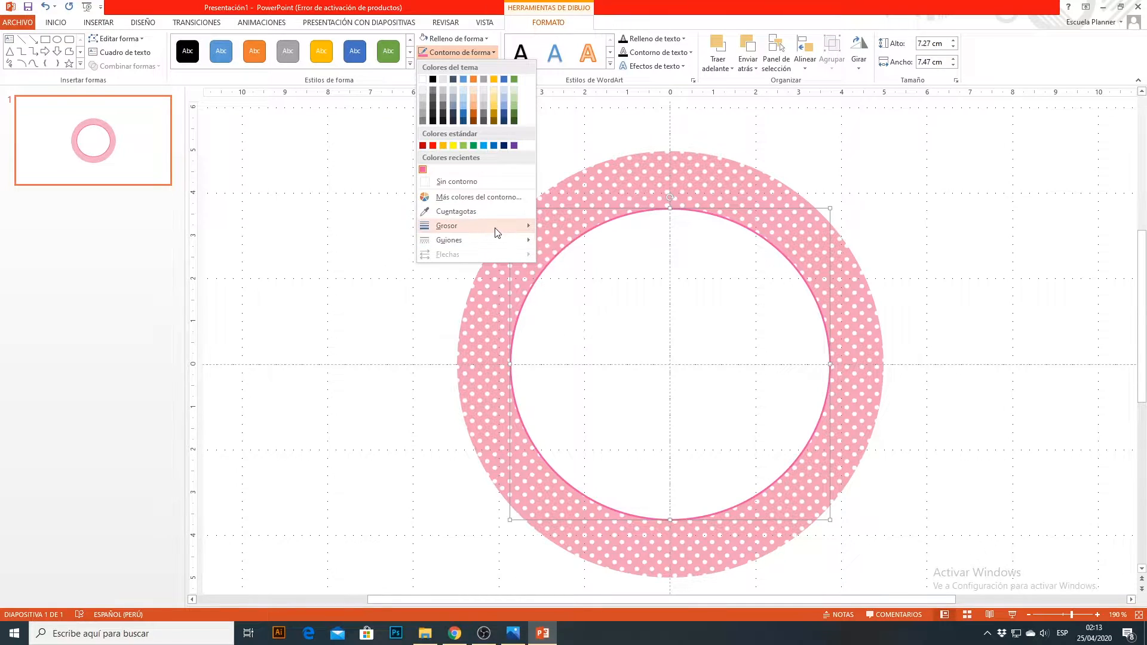
{"action": "mouse_move", "coordinate": [495, 239]}
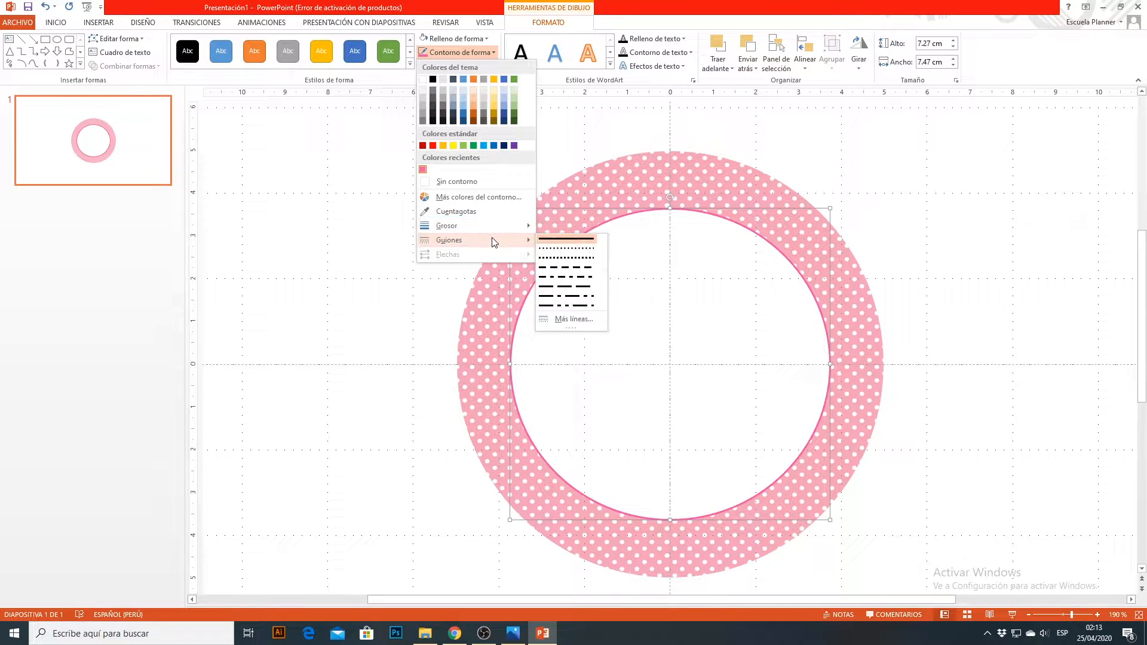
{"action": "left_click", "coordinate": [562, 263]}
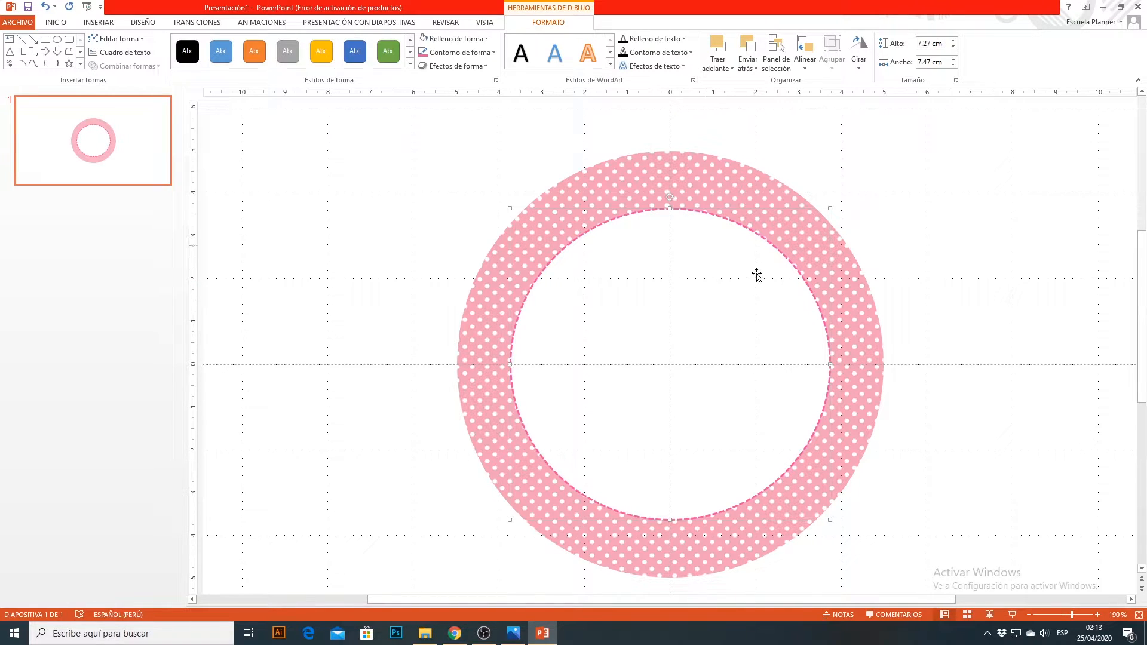
Step: Draw a circle about 5.6 cm wide and 5.4 cm high inside the white circle and centre it on the design
{"action": "left_click", "coordinate": [99, 23]}
{"action": "left_click", "coordinate": [236, 65]}
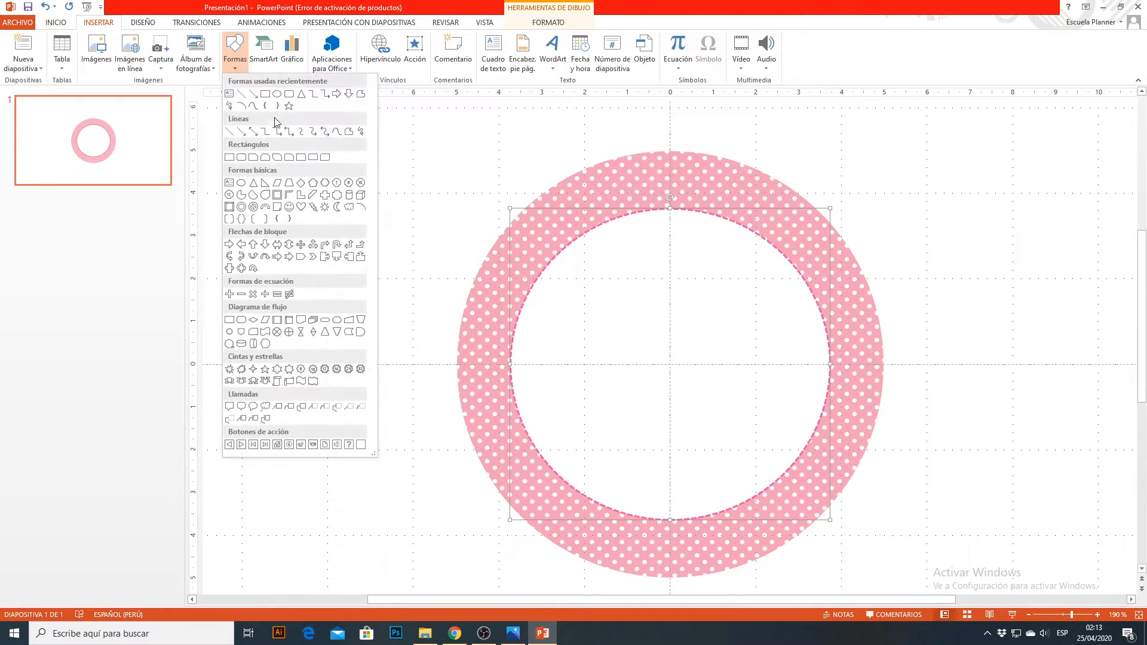
{"action": "left_click", "coordinate": [280, 99]}
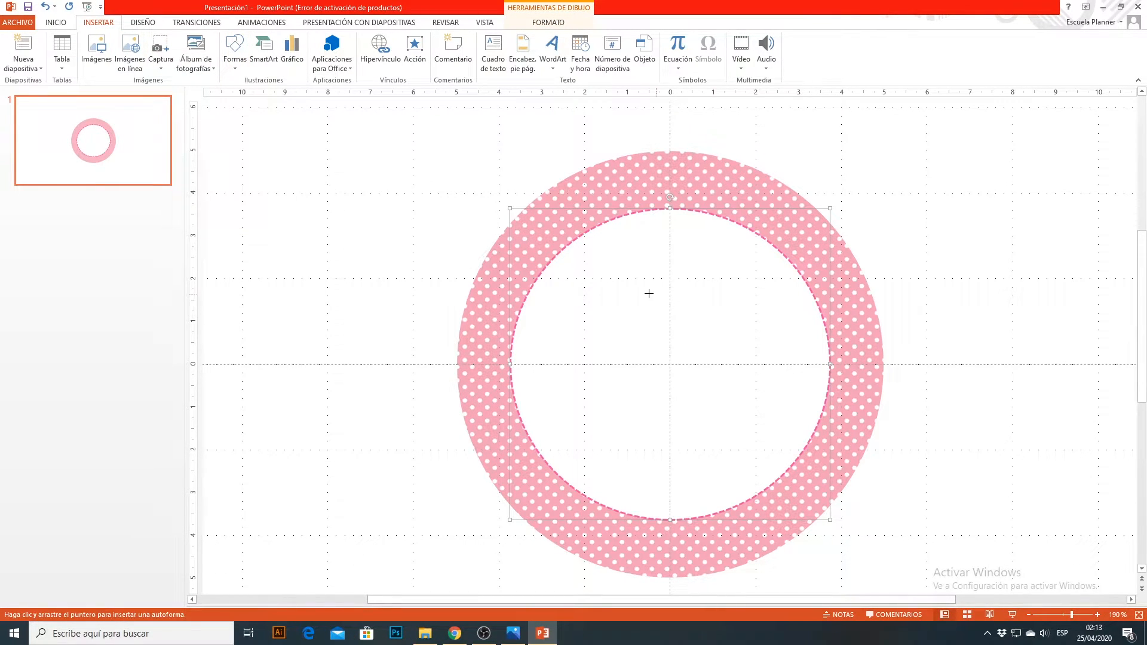
{"action": "mouse_move", "coordinate": [574, 248]}
{"action": "left_mouse_down"}
{"action": "mouse_move", "coordinate": [766, 456]}
{"action": "mouse_move", "coordinate": [809, 476]}
{"action": "left_mouse_up"}
{"action": "mouse_move", "coordinate": [745, 356]}
{"action": "left_mouse_down"}
{"action": "mouse_move", "coordinate": [721, 343]}
{"action": "mouse_move", "coordinate": [729, 329]}
{"action": "left_mouse_up"}
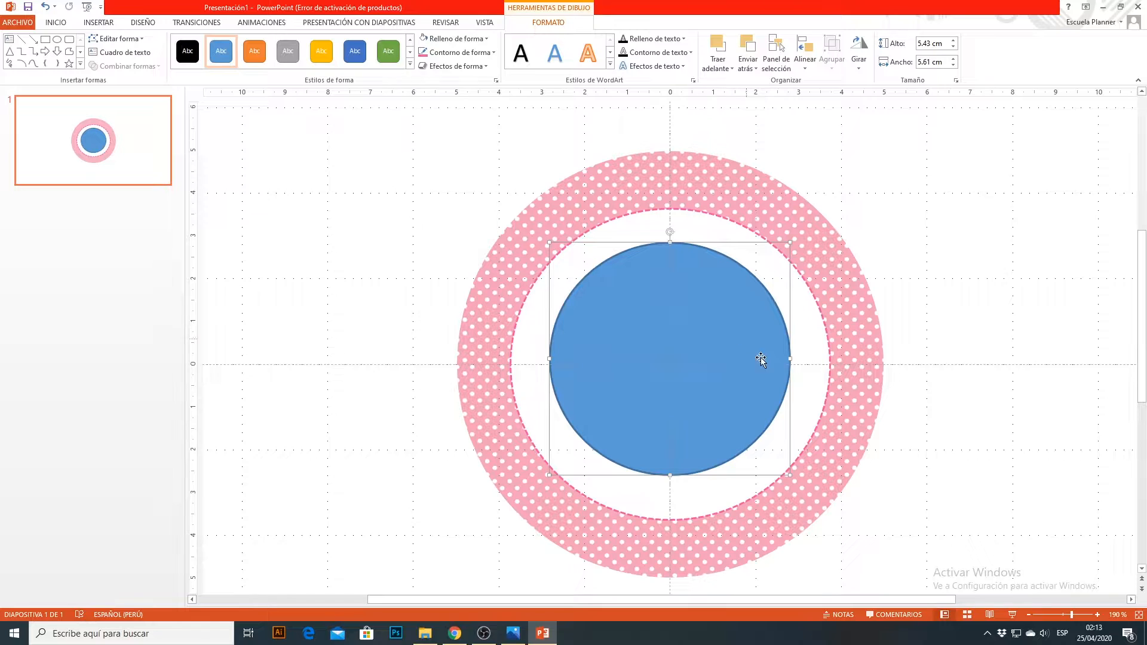
{"action": "left_click_drag", "start_coordinate": [783, 356], "coordinate": [779, 359]}
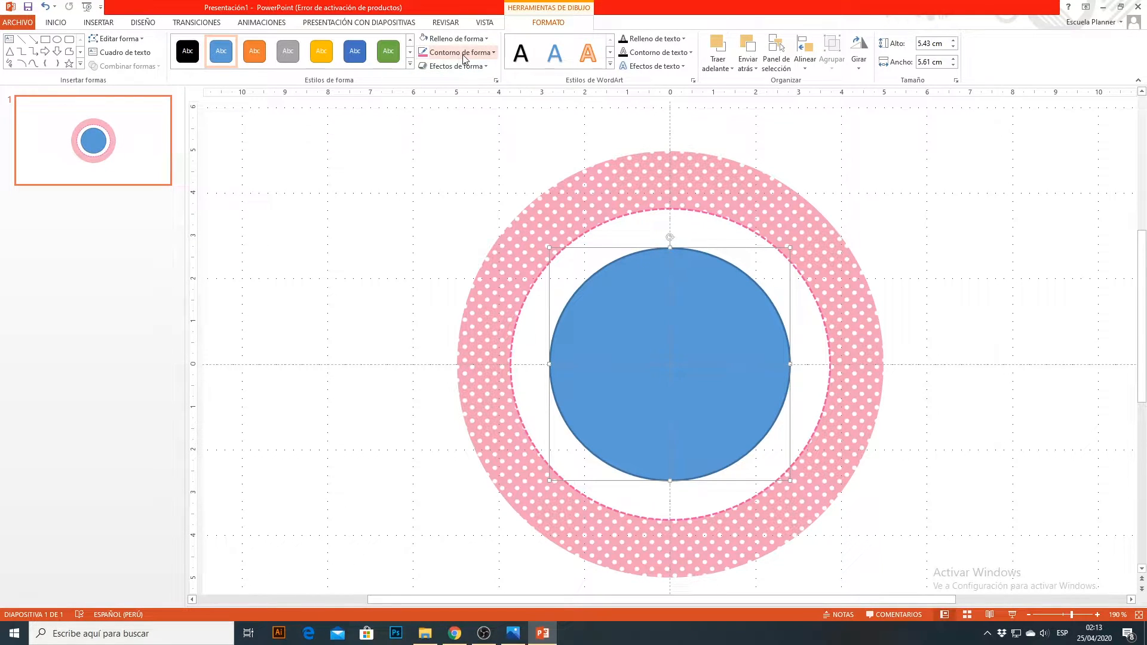
Step: Fill the new inner circle with the pink sampled from the dashed outline and remove its own outline
{"action": "left_click", "coordinate": [478, 54]}
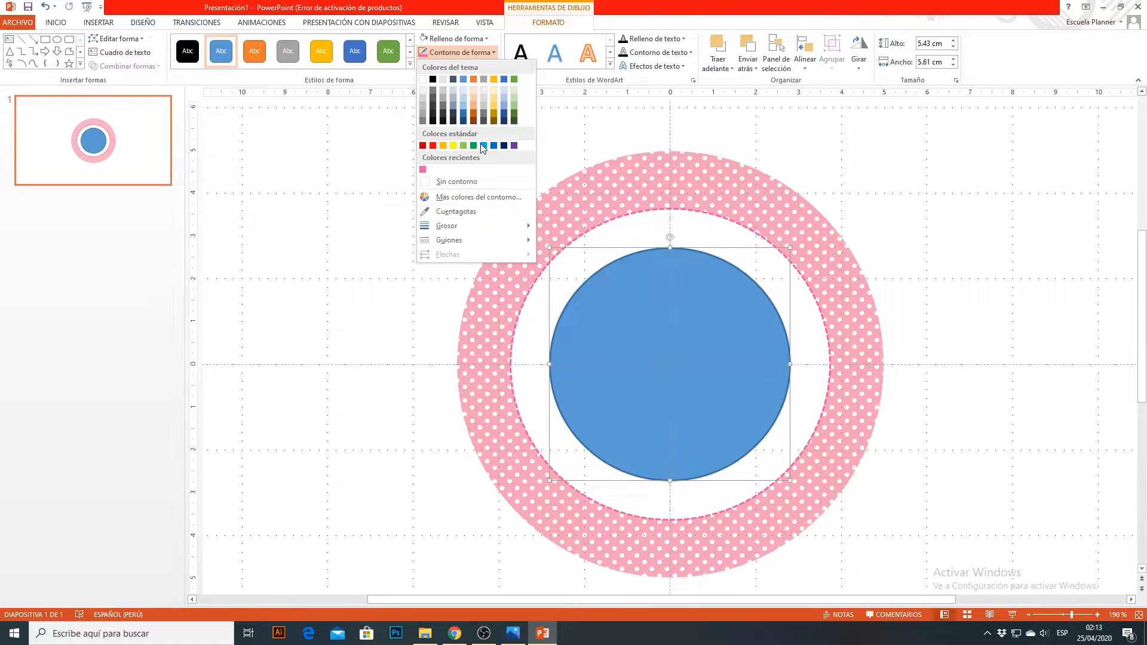
{"action": "left_click", "coordinate": [471, 40]}
{"action": "left_click", "coordinate": [451, 201]}
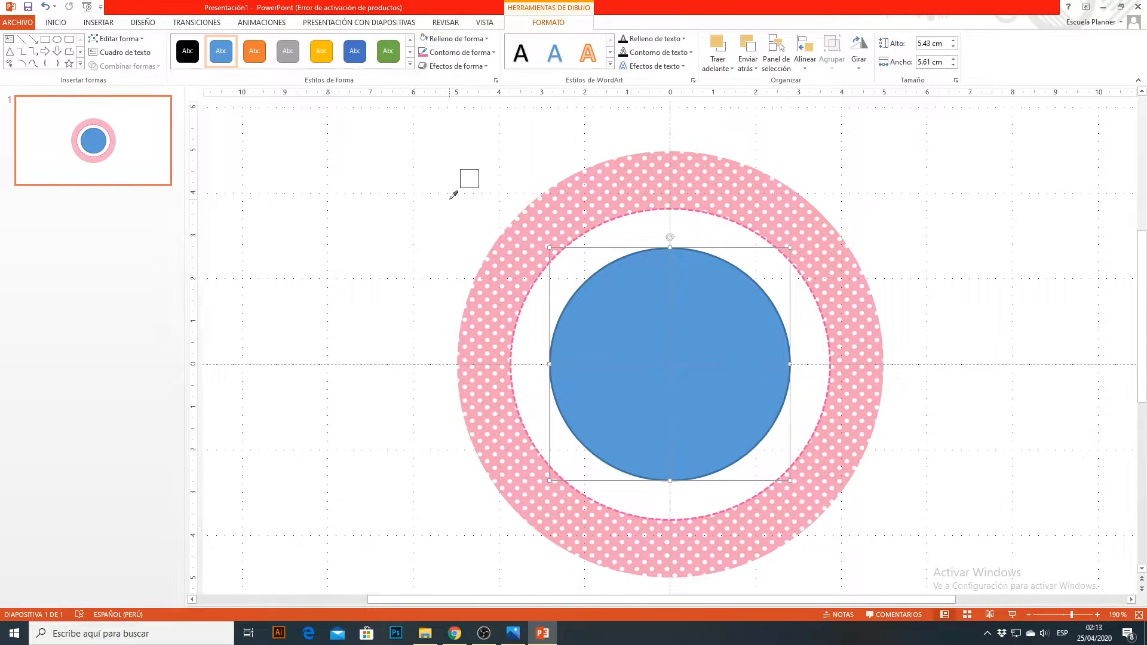
{"action": "left_click", "coordinate": [608, 223]}
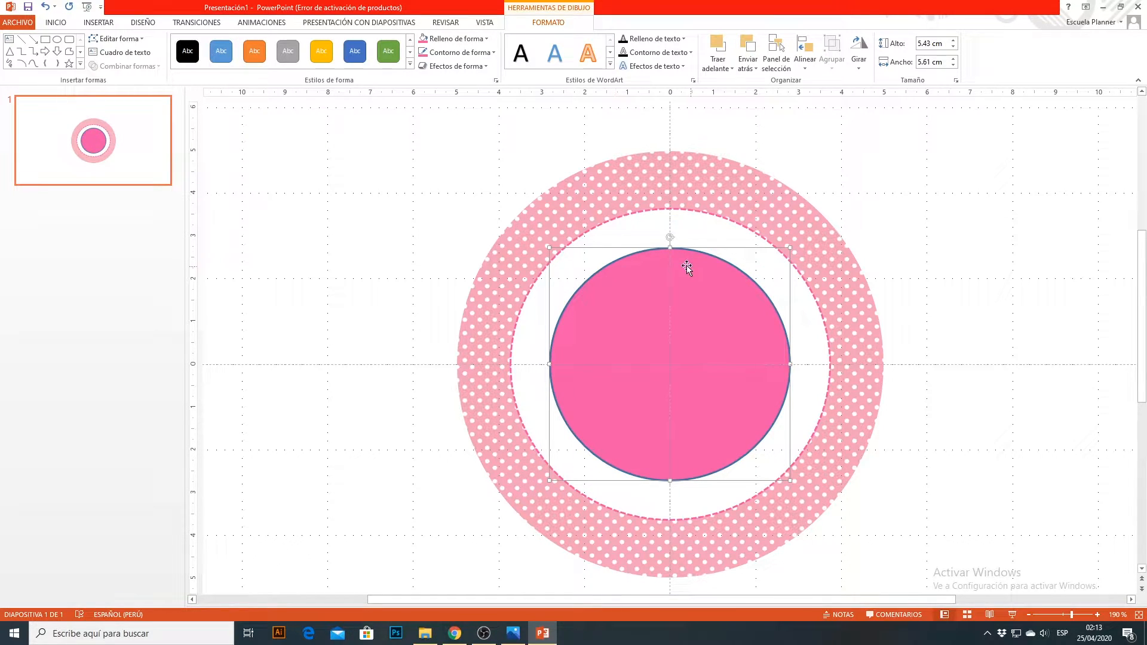
{"action": "left_click", "coordinate": [490, 53]}
{"action": "left_click", "coordinate": [456, 181]}
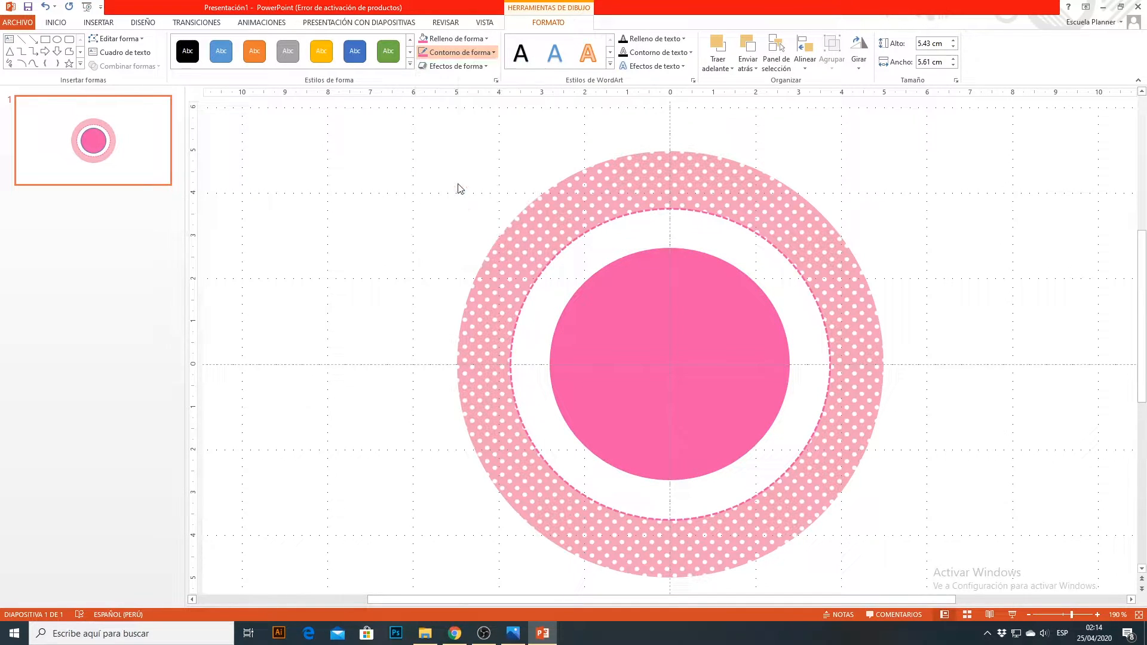
{"action": "left_click", "coordinate": [852, 199]}
{"action": "left_click", "coordinate": [706, 307]}
{"action": "left_click", "coordinate": [912, 274]}
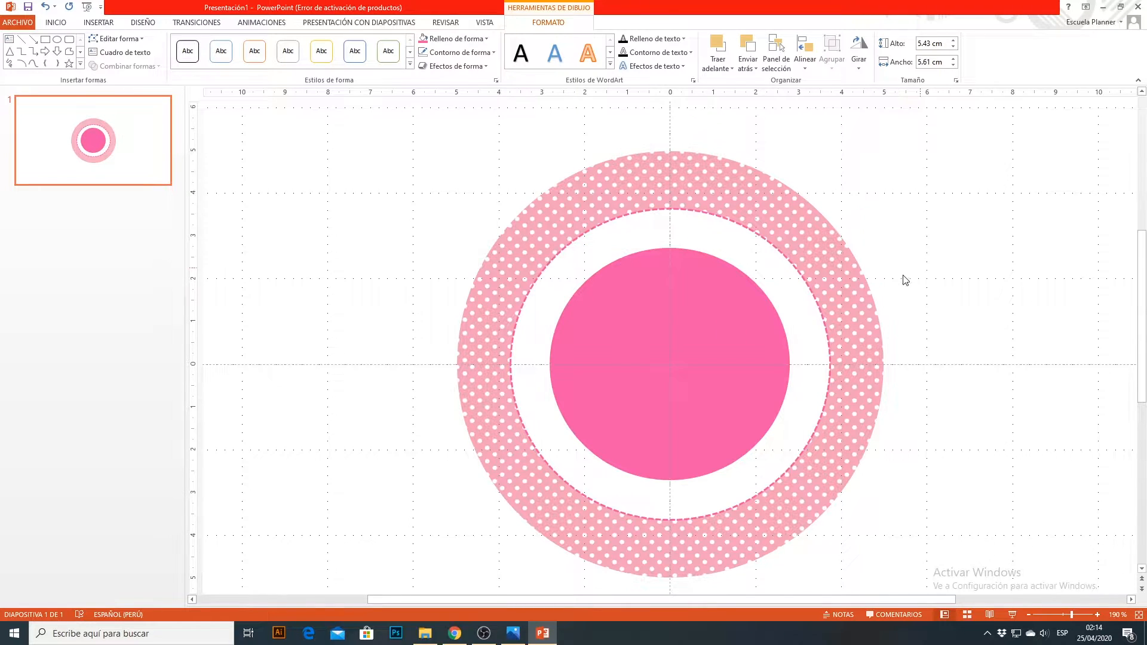
Step: Enlarge the solid pink circle to about 6.25 cm wide and 6 cm high, keeping it centred within the dashed circle
{"action": "left_click", "coordinate": [742, 340]}
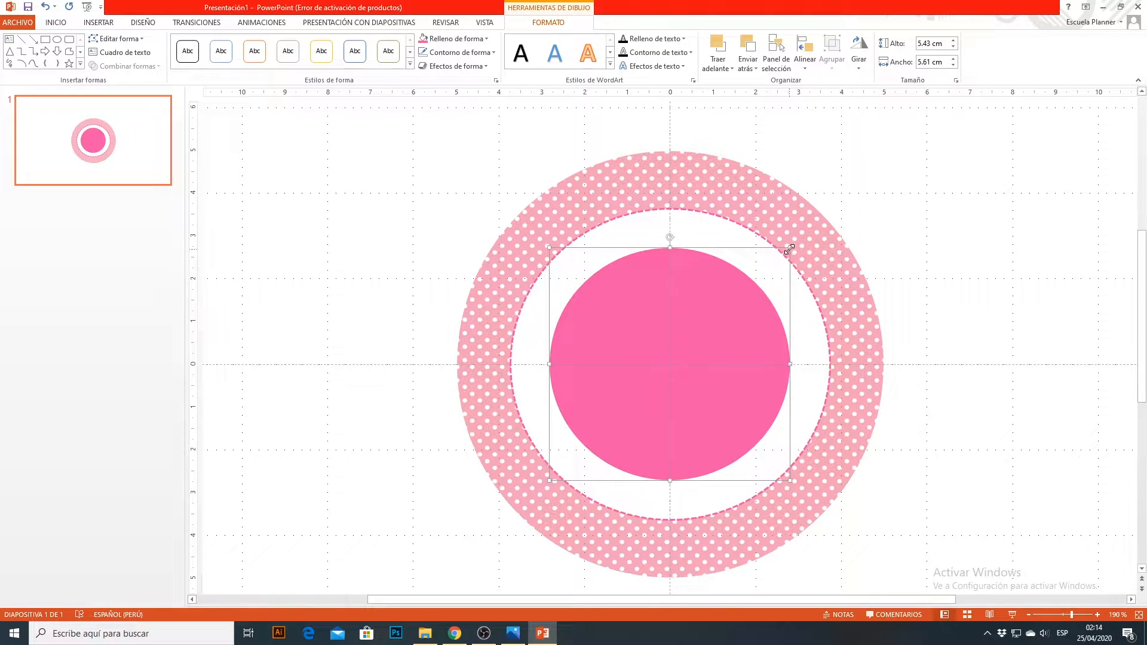
{"action": "left_click_drag", "start_coordinate": [790, 247], "coordinate": [810, 232]}
{"action": "left_click_drag", "start_coordinate": [751, 310], "coordinate": [741, 327]}
{"action": "left_click", "coordinate": [909, 345]}
{"action": "left_click", "coordinate": [755, 319]}
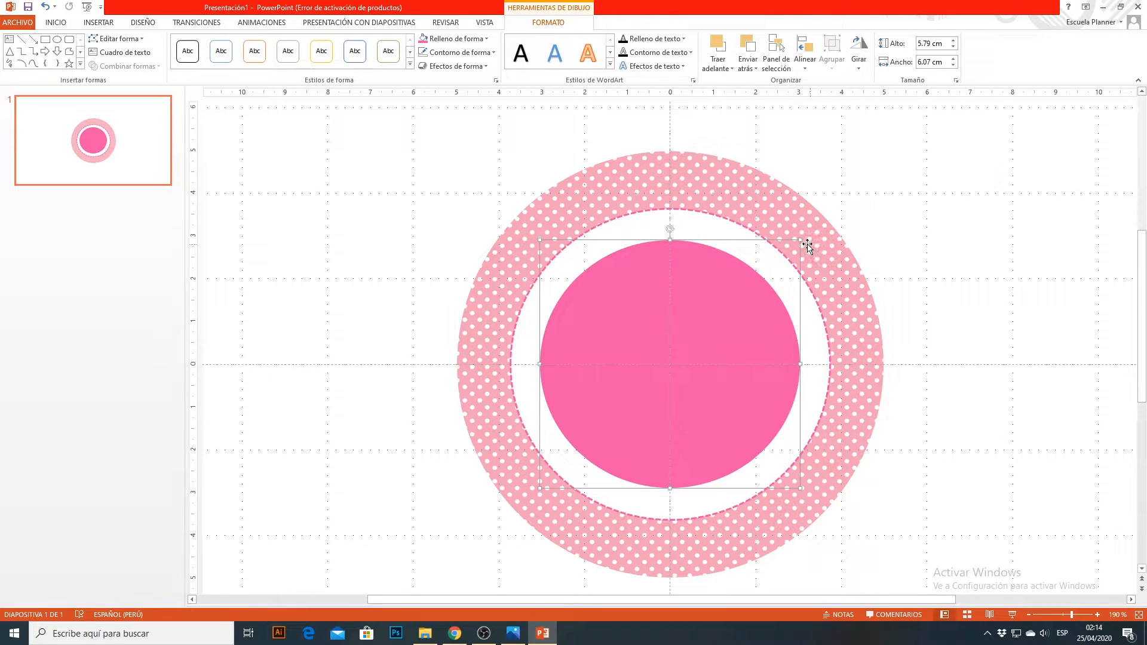
{"action": "left_click_drag", "start_coordinate": [801, 240], "coordinate": [804, 235]}
{"action": "left_click_drag", "start_coordinate": [773, 310], "coordinate": [762, 312]}
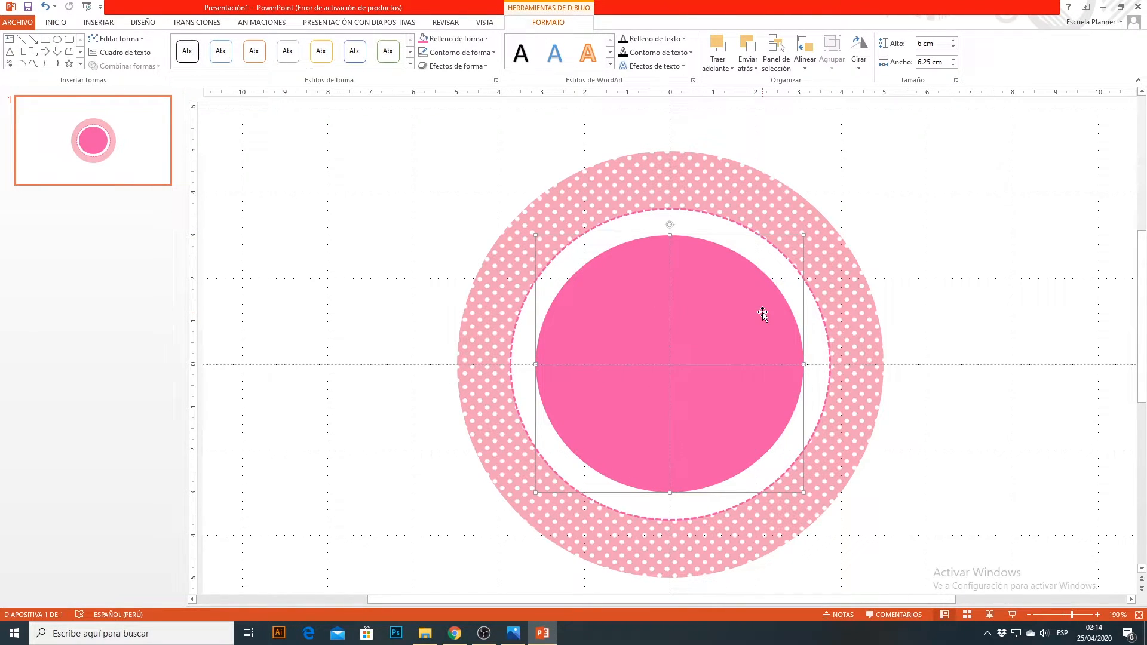
{"action": "left_click", "coordinate": [927, 276]}
{"action": "left_click", "coordinate": [769, 320]}
{"action": "left_click", "coordinate": [438, 185]}
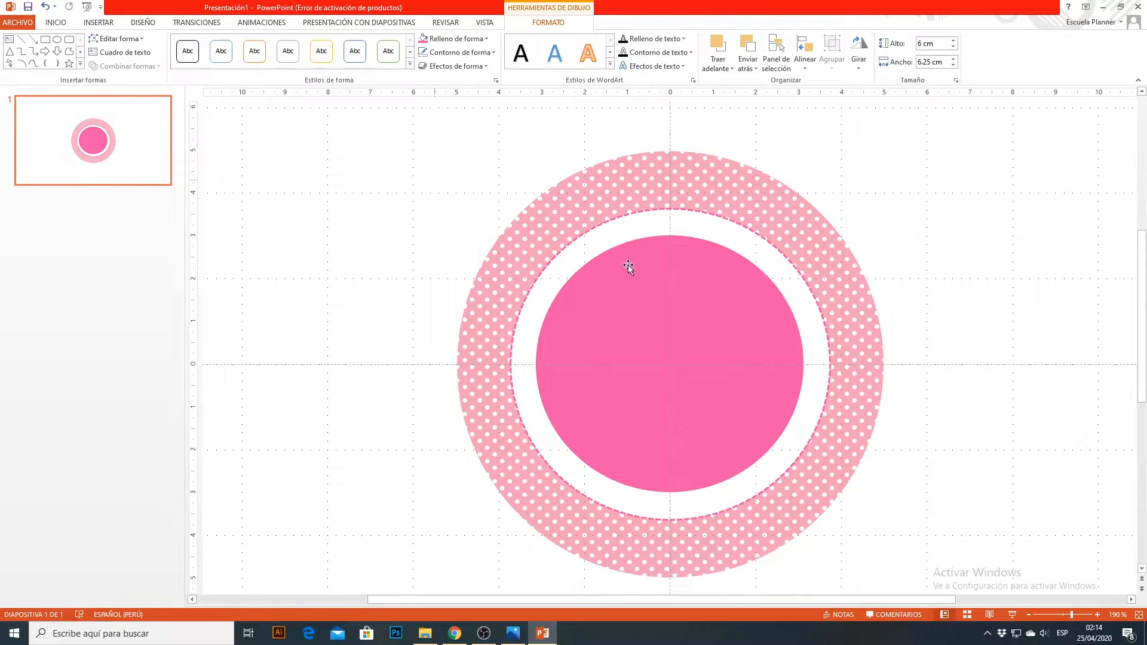
Step: Draw an ellipse about 4.95 cm wide and 4.73 cm high and centre it on the solid pink circle
{"action": "left_click", "coordinate": [98, 23]}
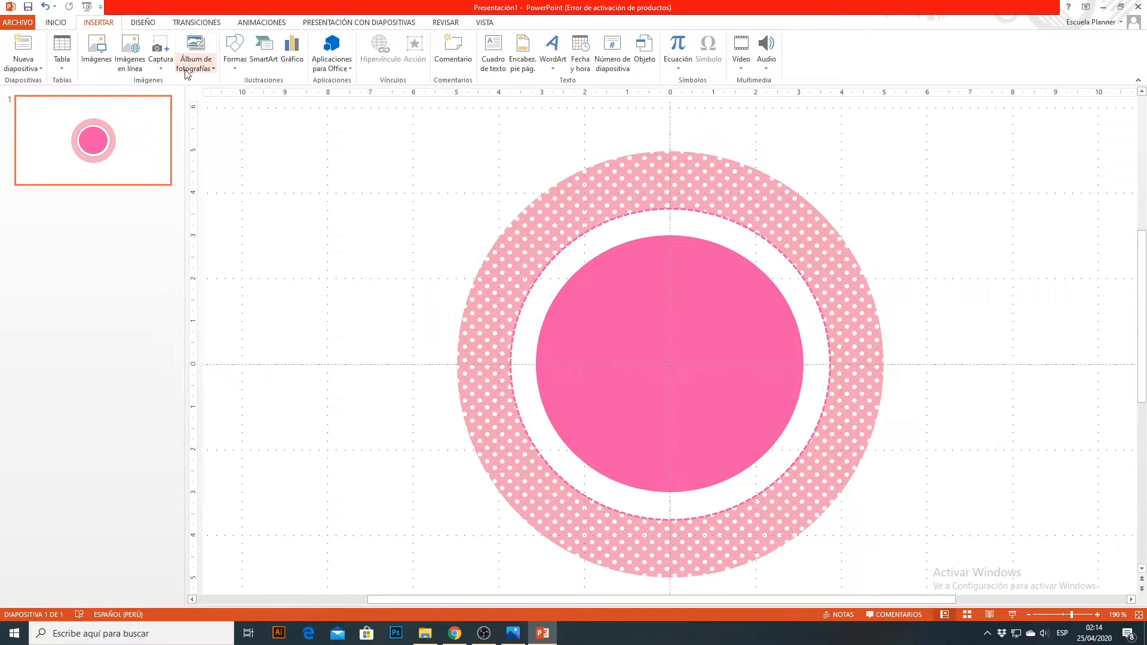
{"action": "left_click", "coordinate": [231, 76]}
{"action": "left_click", "coordinate": [278, 95]}
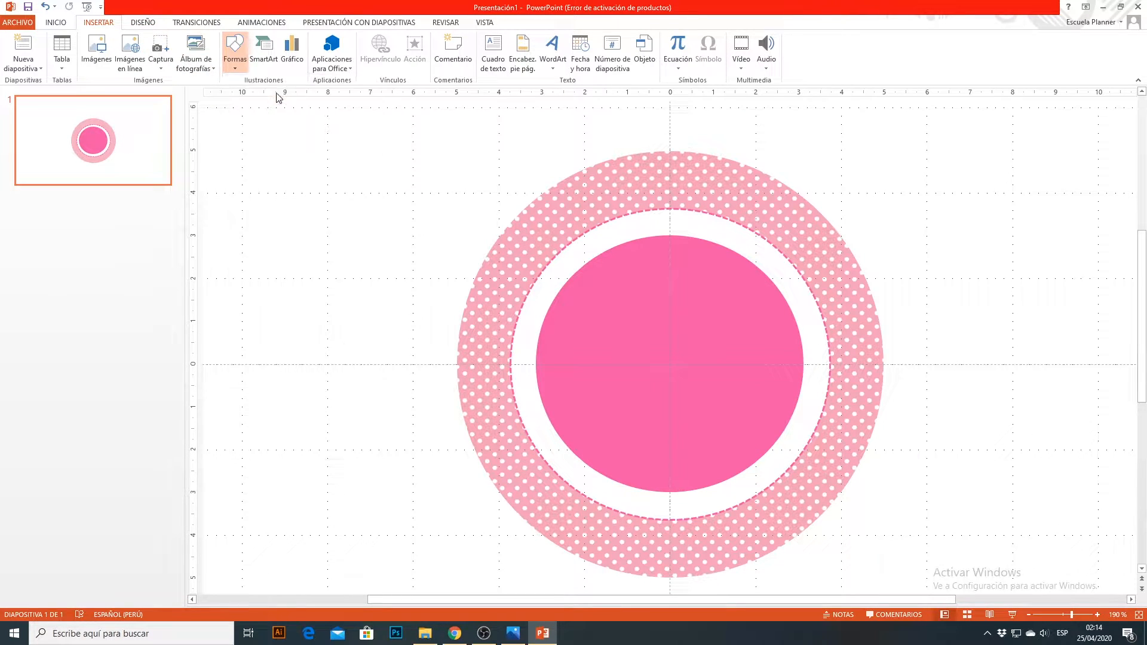
{"action": "left_click_drag", "start_coordinate": [583, 273], "coordinate": [798, 478]}
{"action": "left_click_drag", "start_coordinate": [717, 388], "coordinate": [699, 376]}
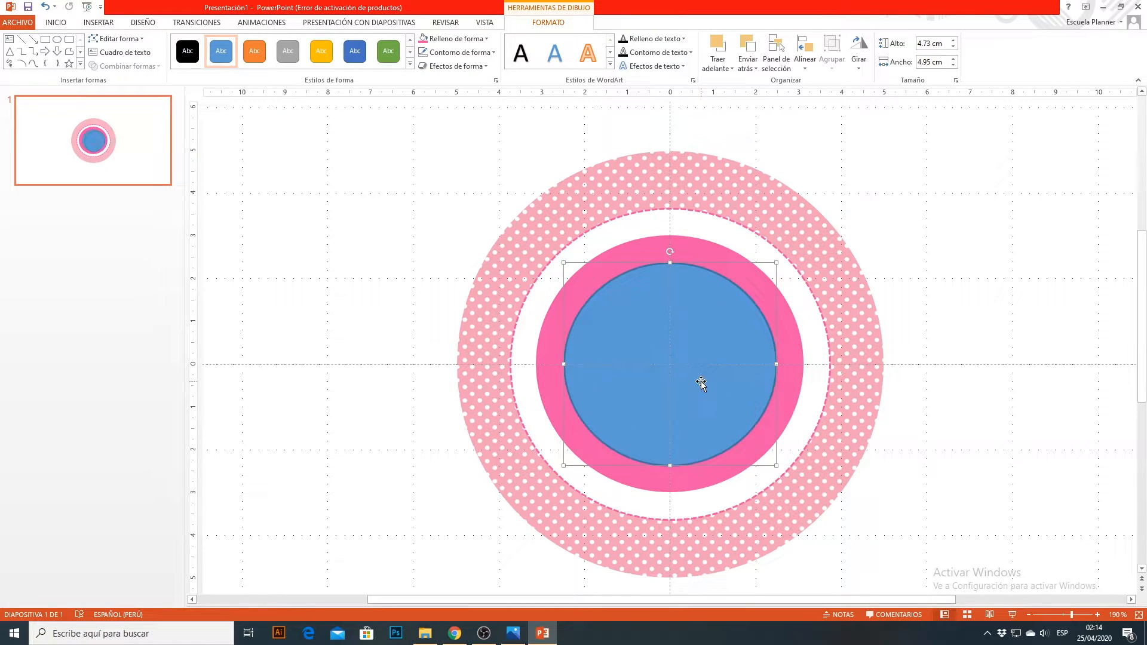
Step: Fill the new blue ellipse with the picture file "imagen hello1" from the PROYECTO TOPPER HELLO KITTIE folder
{"action": "left_click", "coordinate": [479, 41]}
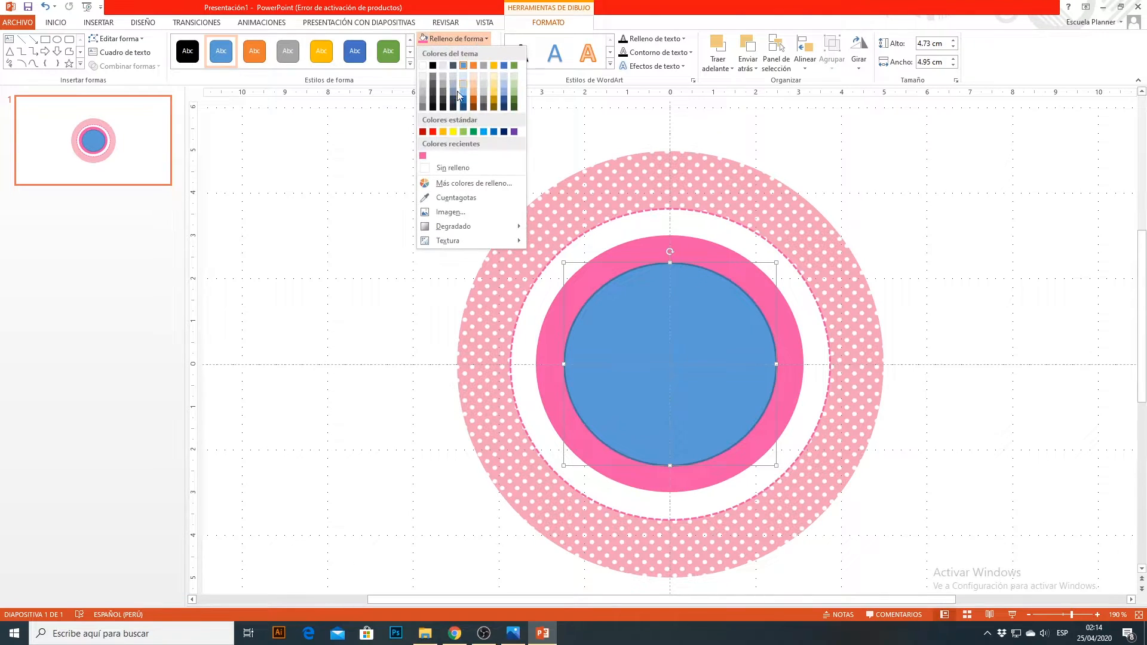
{"action": "left_click", "coordinate": [457, 213]}
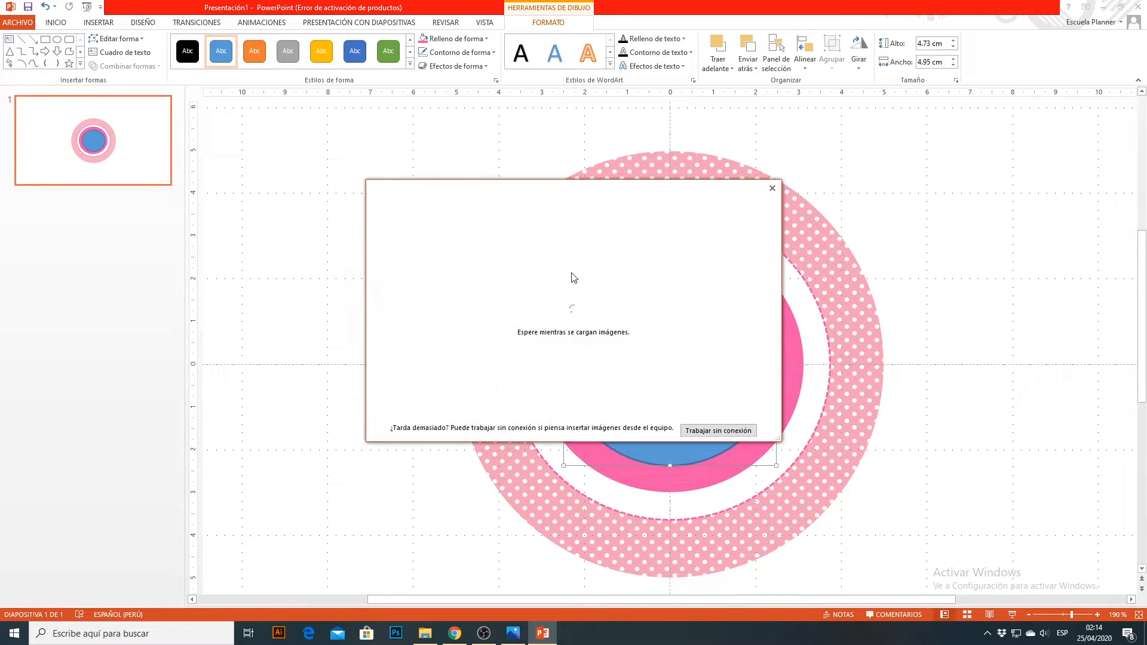
{"action": "left_click", "coordinate": [575, 264]}
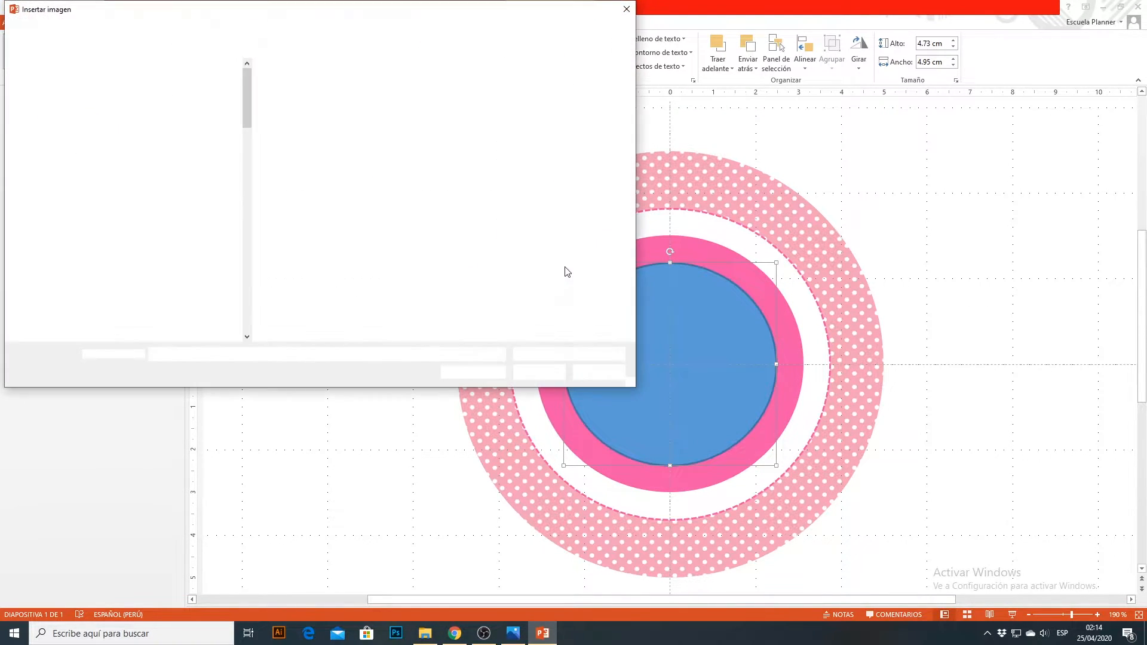
{"action": "left_click", "coordinate": [442, 92]}
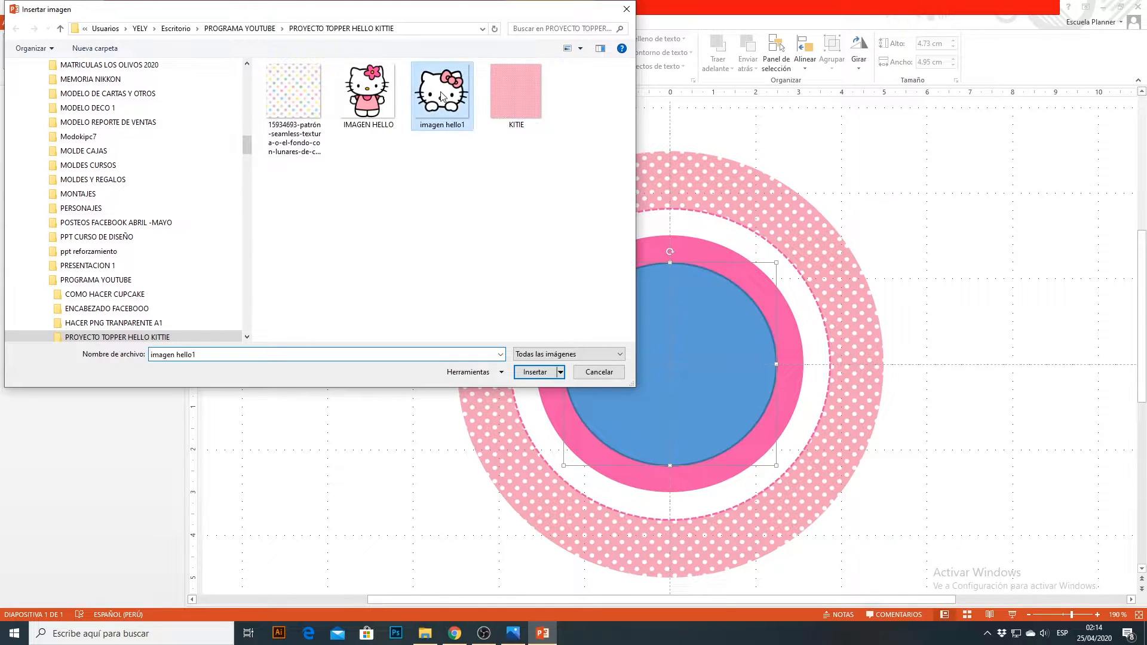
{"action": "left_click", "coordinate": [535, 372]}
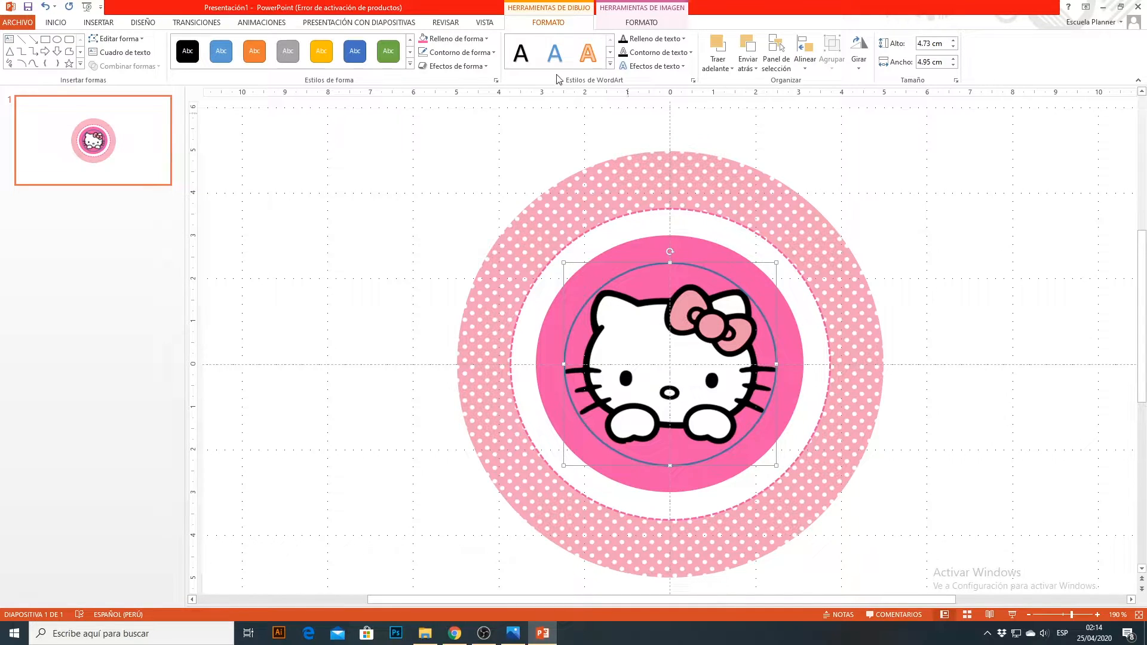
Step: Remove the outline from the ellipse holding the Hello Kitty picture
{"action": "left_click", "coordinate": [458, 53]}
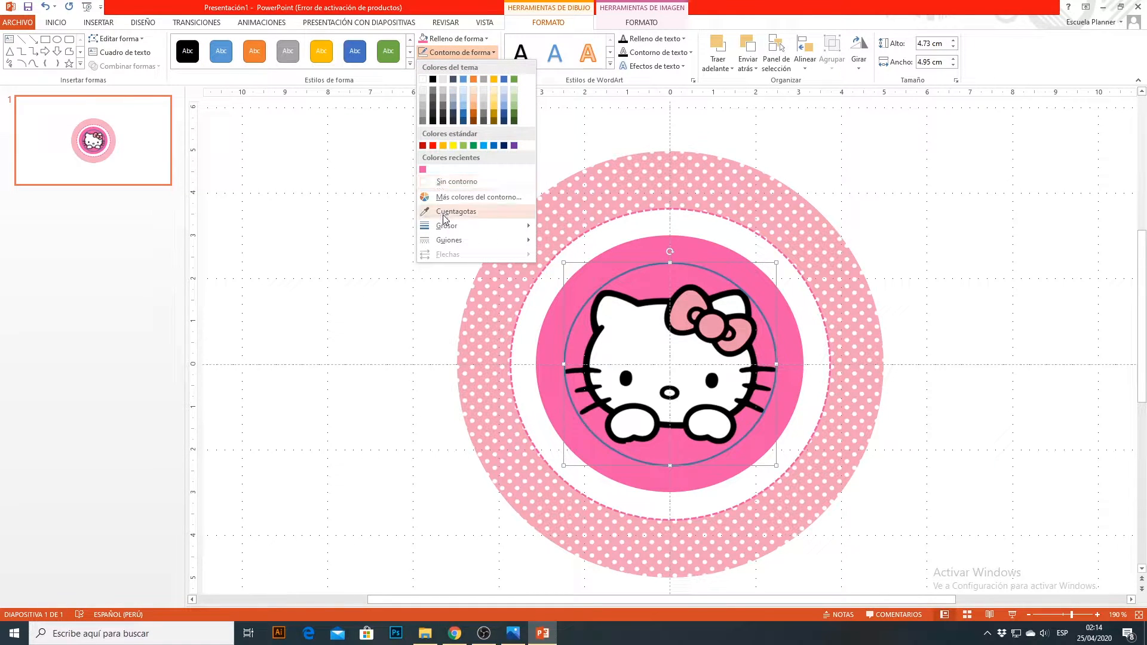
{"action": "left_click", "coordinate": [445, 183]}
{"action": "left_click_drag", "start_coordinate": [686, 367], "coordinate": [695, 367]}
{"action": "left_click", "coordinate": [941, 373]}
Step: Insert black WordArt reading "Mi primer añito" and move it up above the Hello Kitty face
{"action": "left_click", "coordinate": [97, 24]}
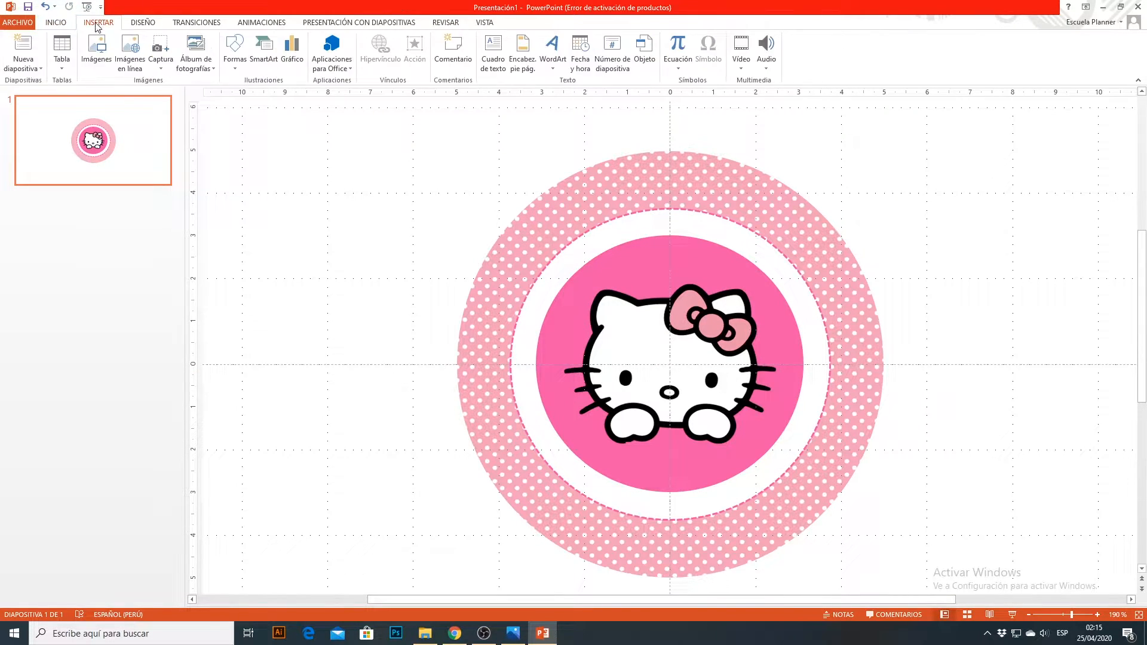
{"action": "left_click", "coordinate": [552, 51]}
{"action": "left_click", "coordinate": [559, 94]}
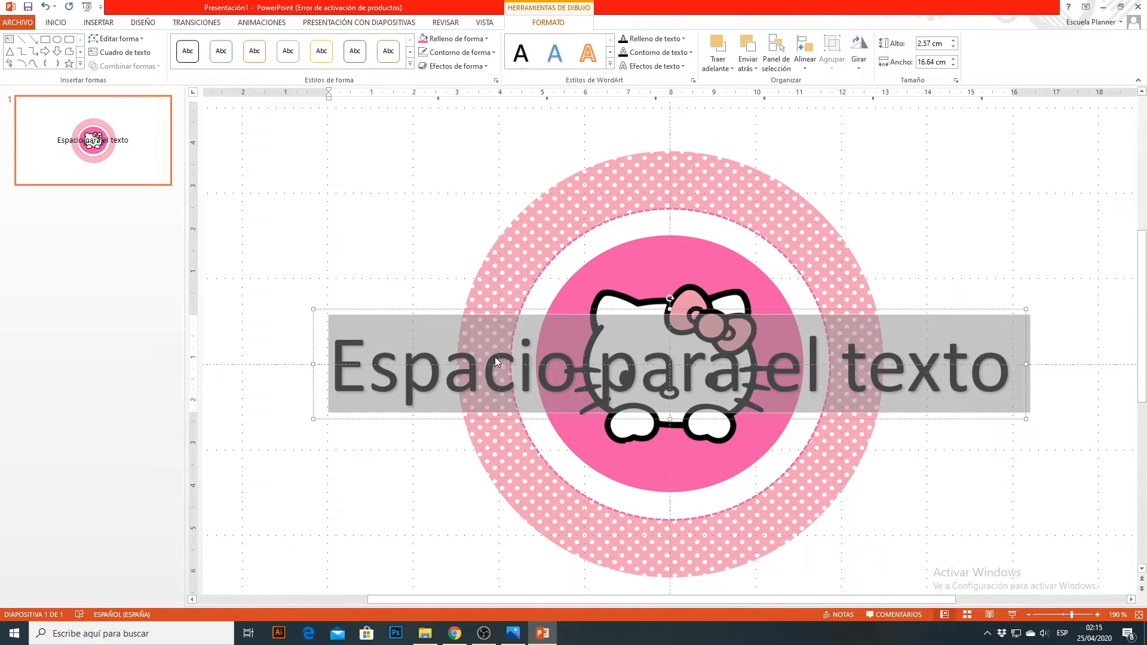
{"action": "key", "text": "Delete"}
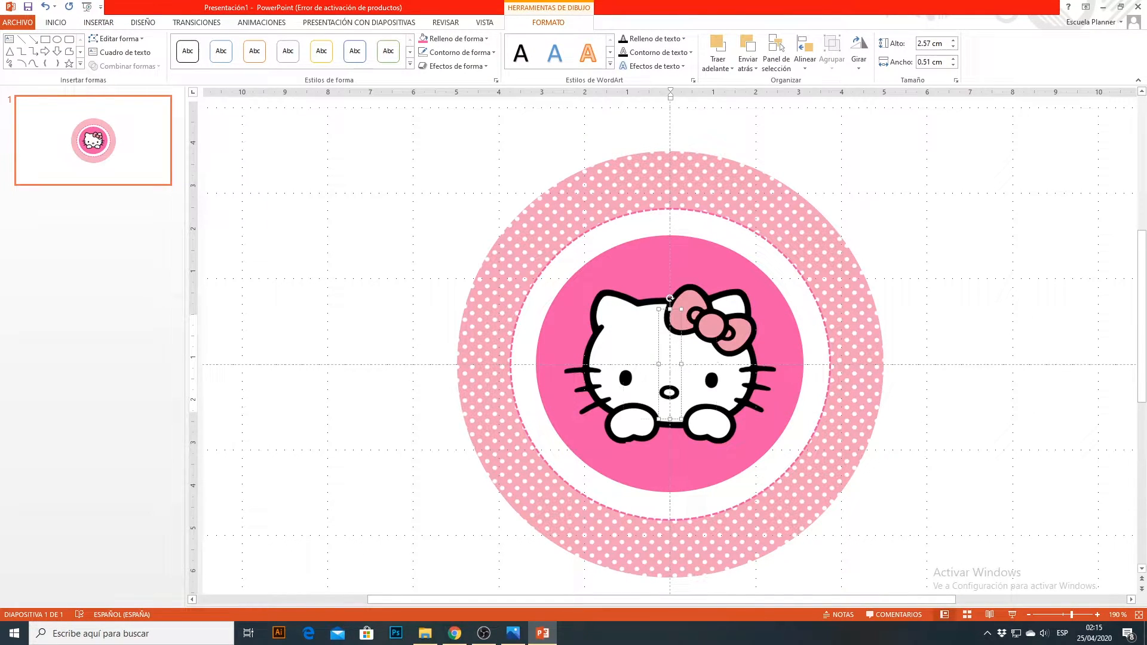
{"action": "type", "text": "Mi.pri"}
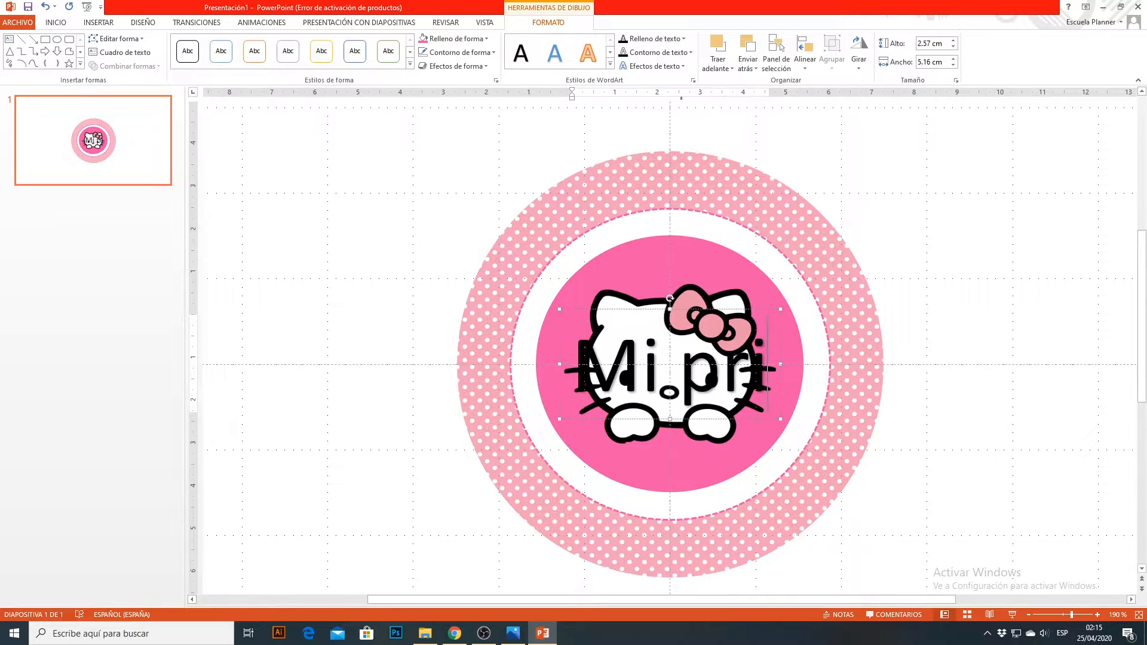
{"action": "type", "text": "mer añ"}
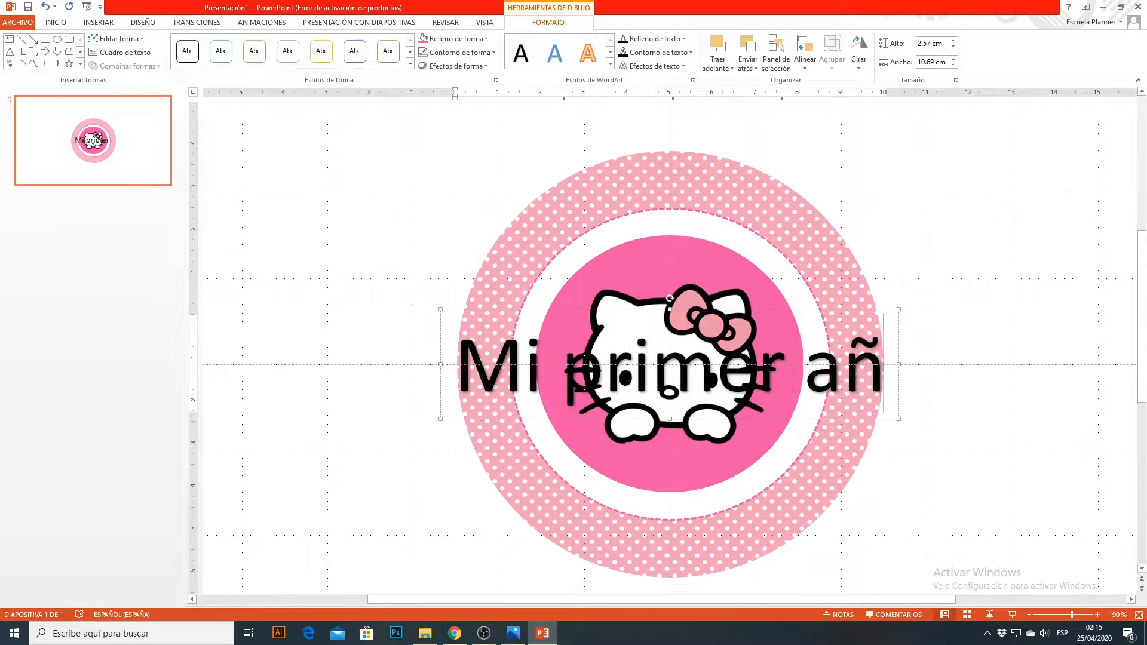
{"action": "type", "text": "ito"}
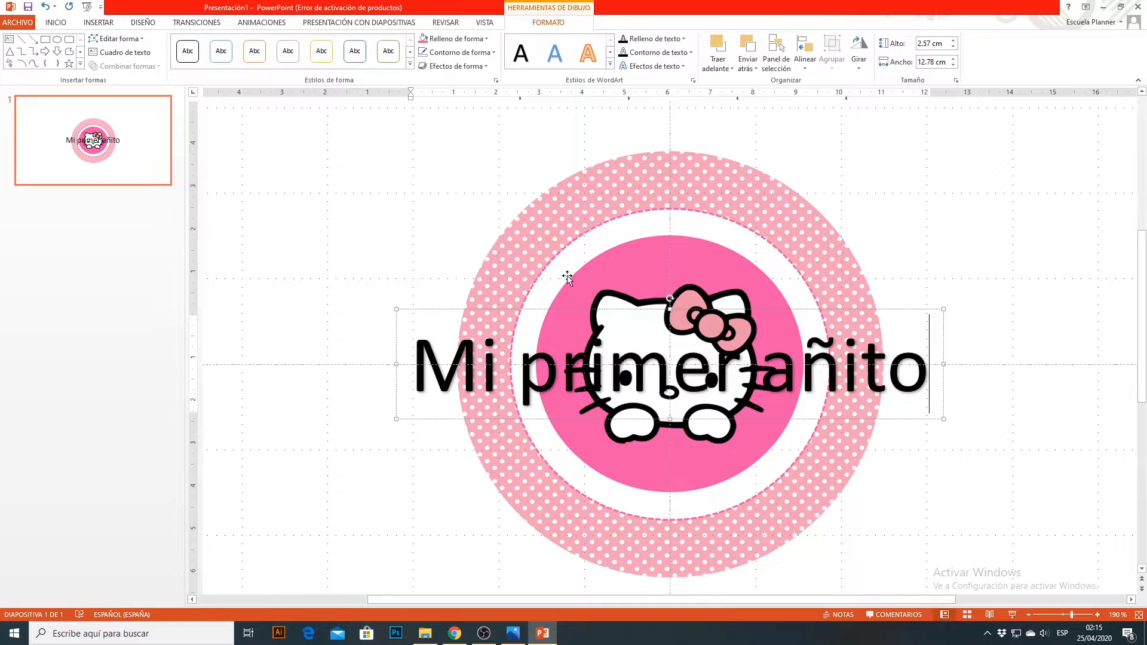
{"action": "left_click_drag", "start_coordinate": [917, 309], "coordinate": [907, 192]}
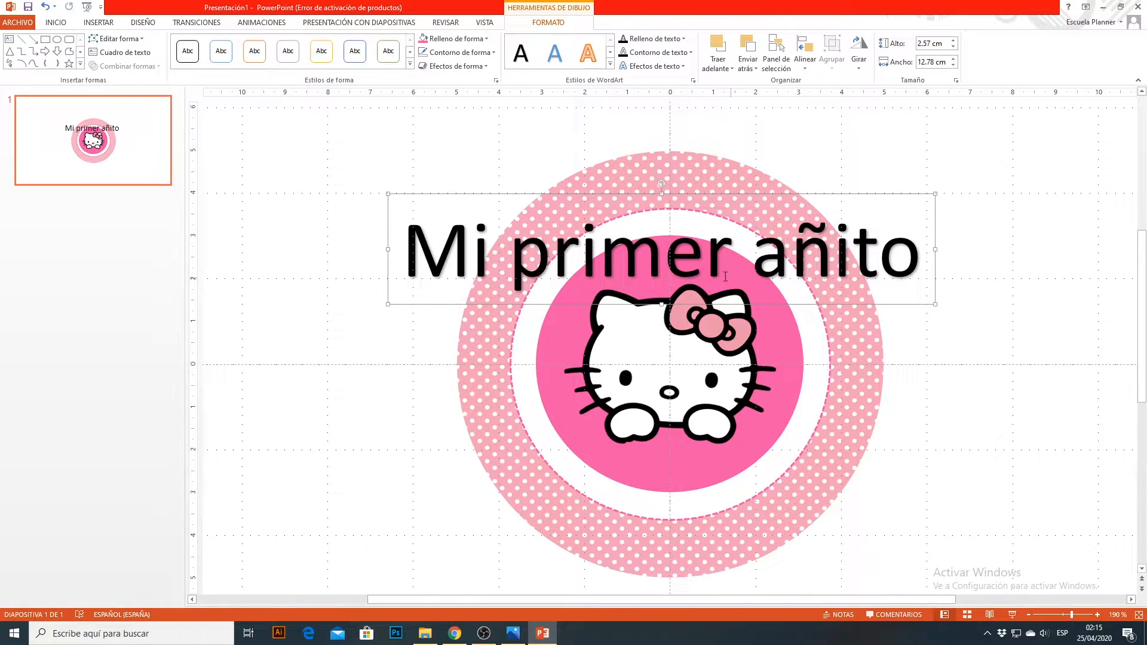
Step: Bend the whole "Mi primer añito" text into an upward arch with the first "Seguir ruta de acceso" transform effect
{"action": "left_click_drag", "start_coordinate": [929, 254], "coordinate": [457, 251]}
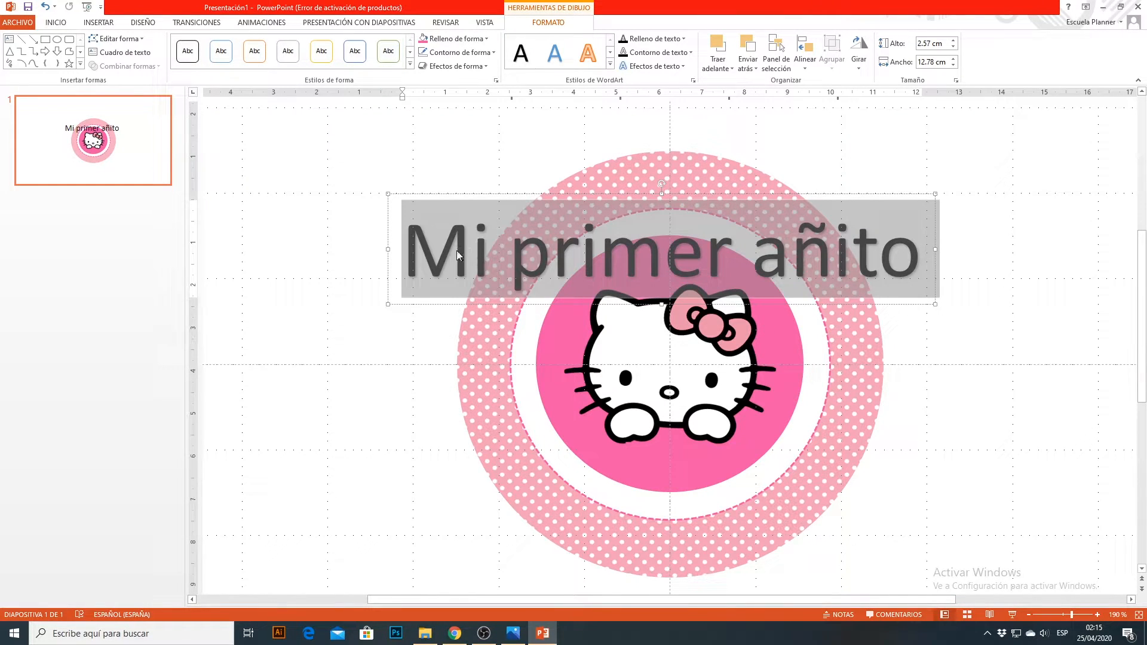
{"action": "left_click", "coordinate": [685, 67]}
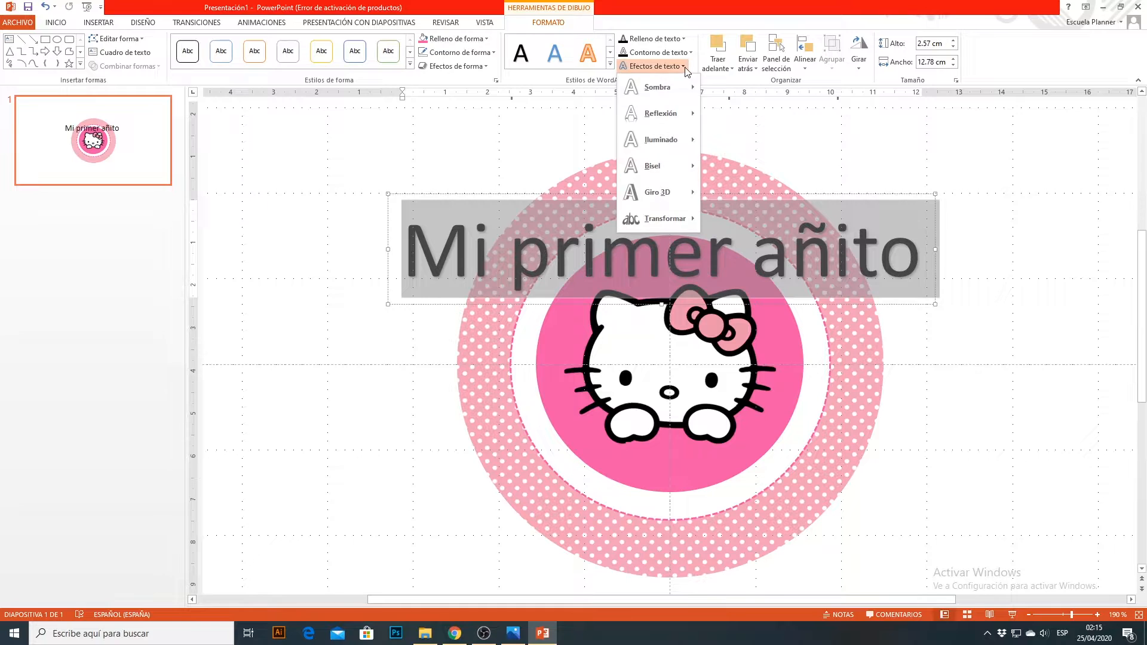
{"action": "mouse_move", "coordinate": [665, 220]}
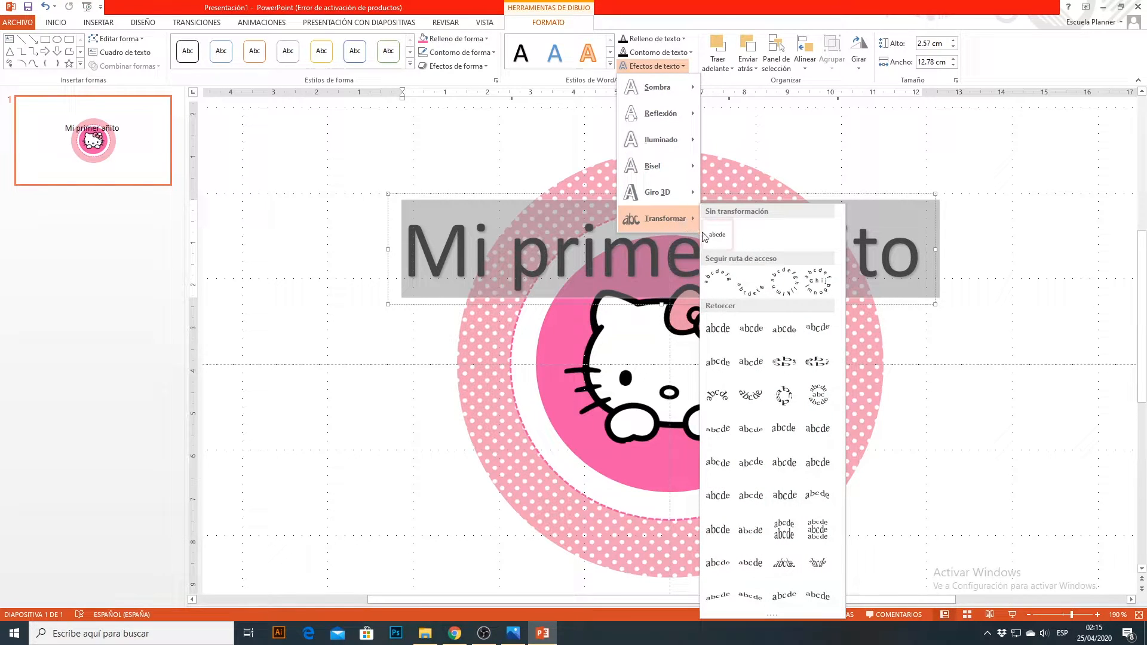
{"action": "left_click", "coordinate": [719, 281]}
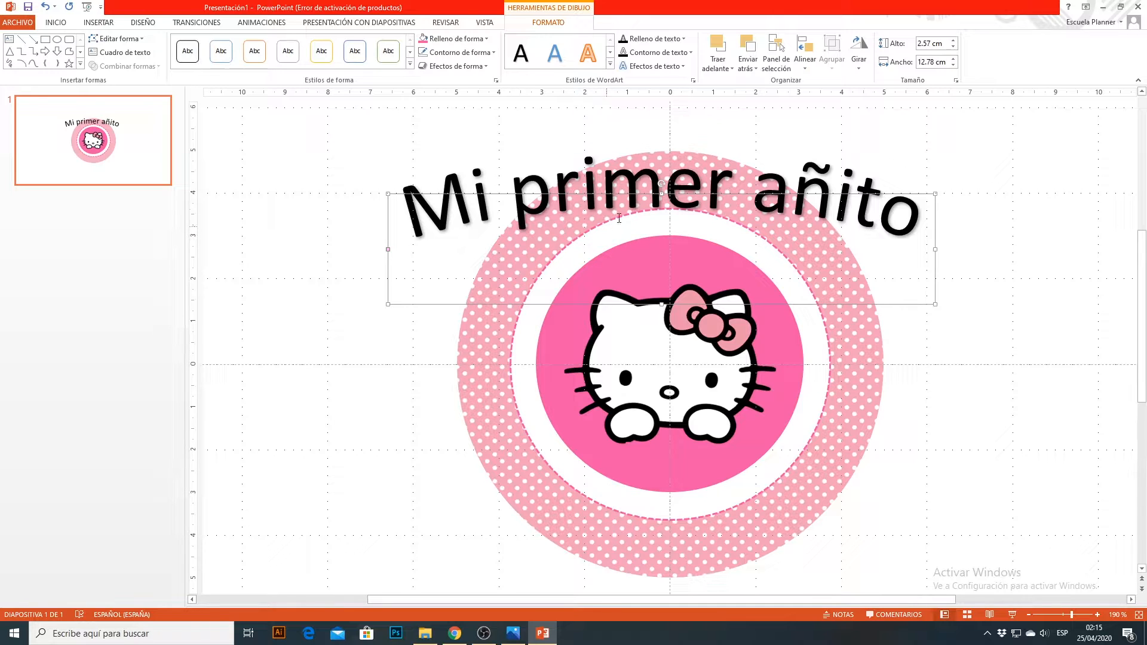
Step: Select all the characters of the arched "Mi primer añito" text
{"action": "left_click_drag", "start_coordinate": [924, 230], "coordinate": [418, 221]}
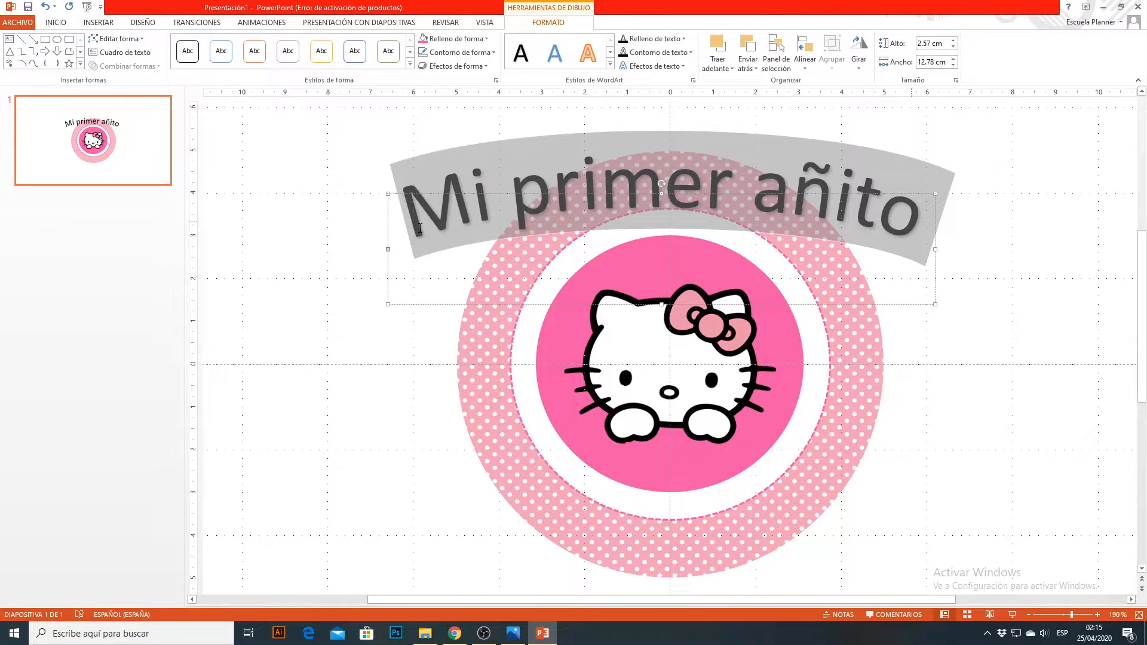